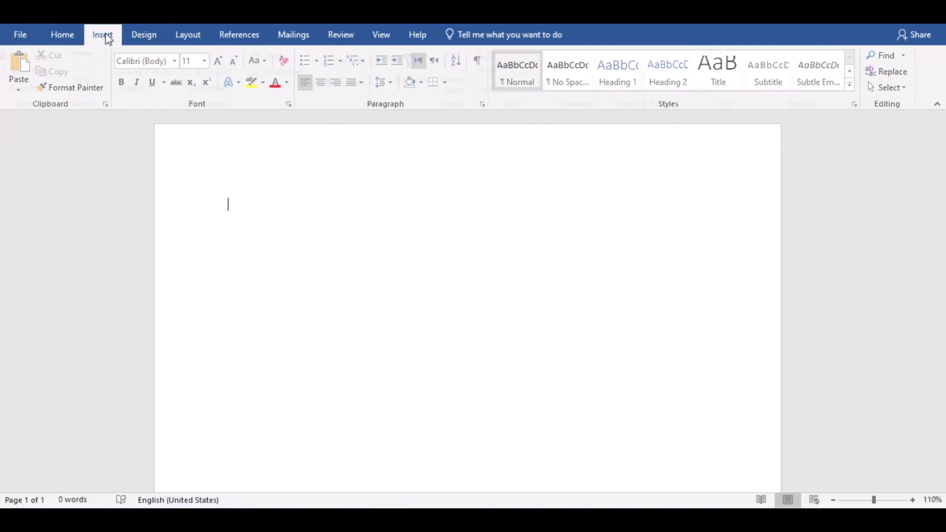
Step: Draw a rectangle about 1.44" by 2.42" near the top centre of the blank page
{"action": "left_click", "coordinate": [102, 34]}
{"action": "left_click", "coordinate": [145, 91]}
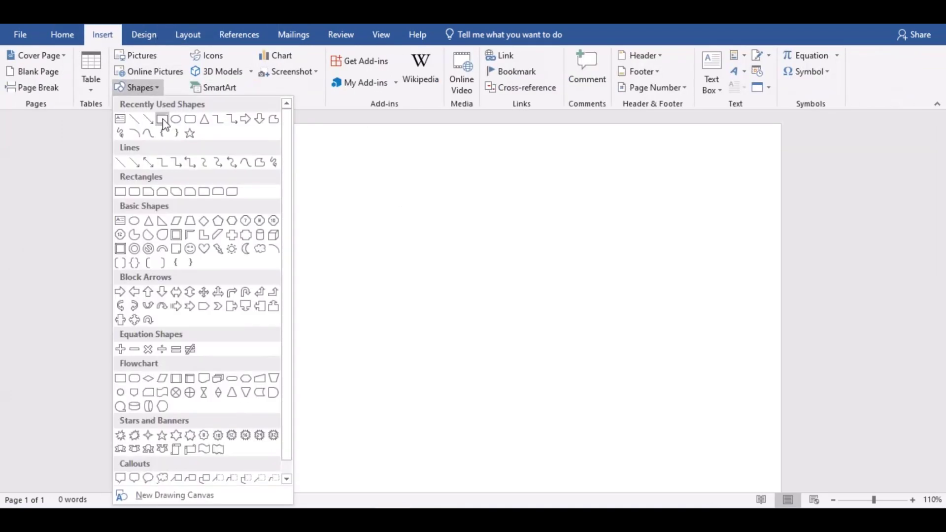
{"action": "left_click", "coordinate": [162, 121]}
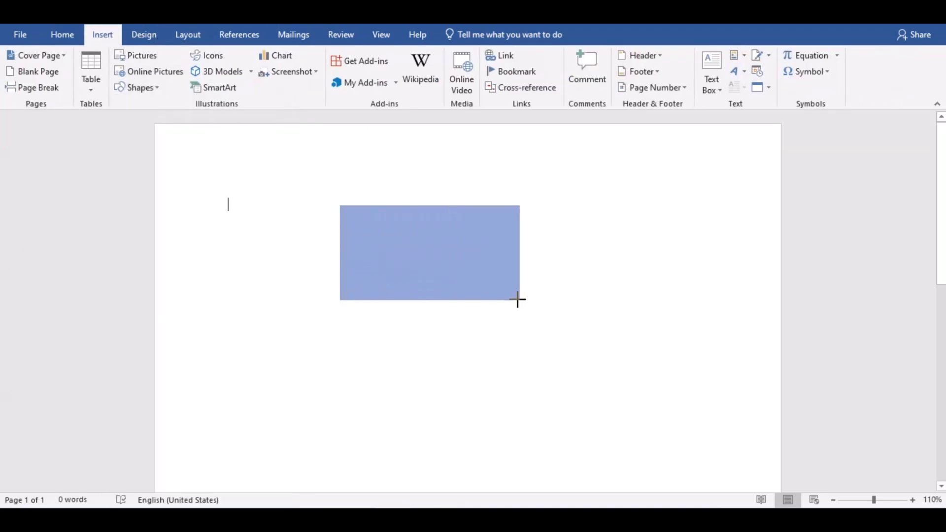
{"action": "left_click_drag", "start_coordinate": [340, 204], "coordinate": [518, 312]}
Step: Set the rectangle's Shape Fill to No Fill so only its outline shows
{"action": "left_click", "coordinate": [309, 57]}
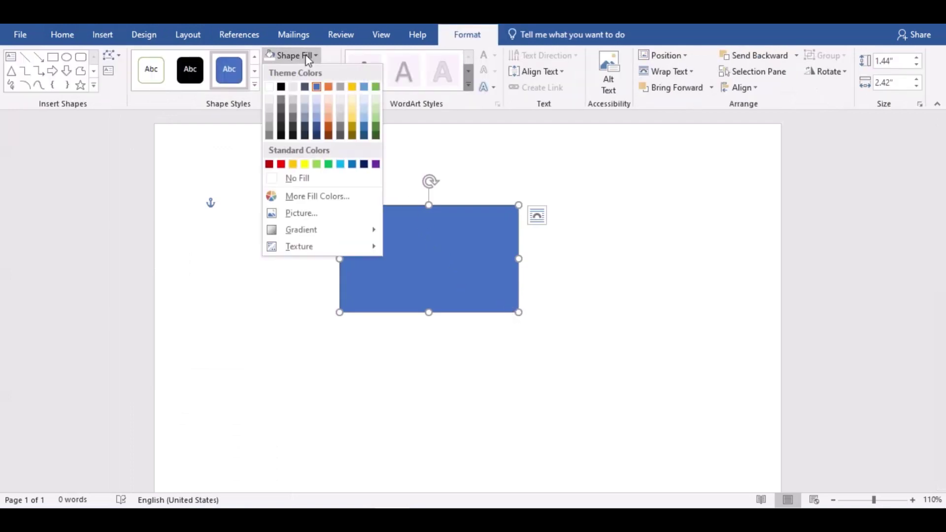
{"action": "left_click", "coordinate": [298, 178]}
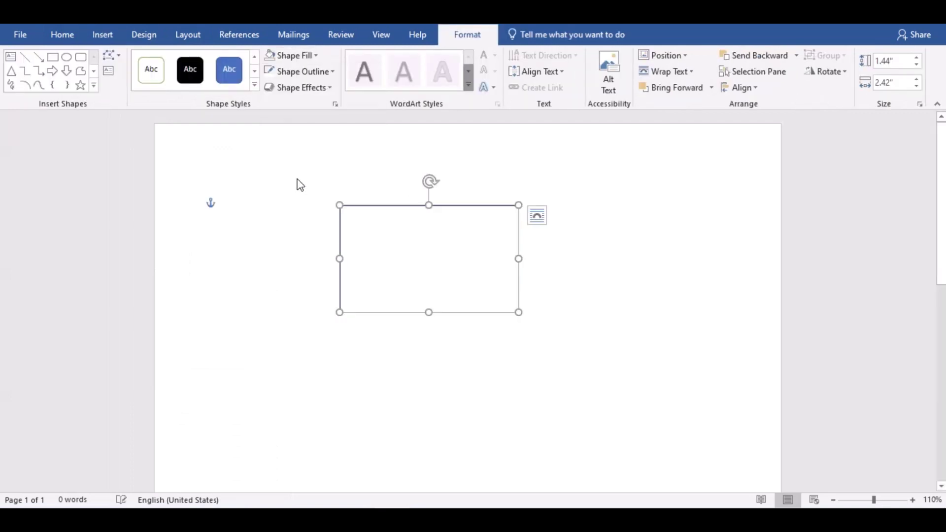
{"action": "right_click", "coordinate": [468, 242]}
{"action": "left_click", "coordinate": [419, 213]}
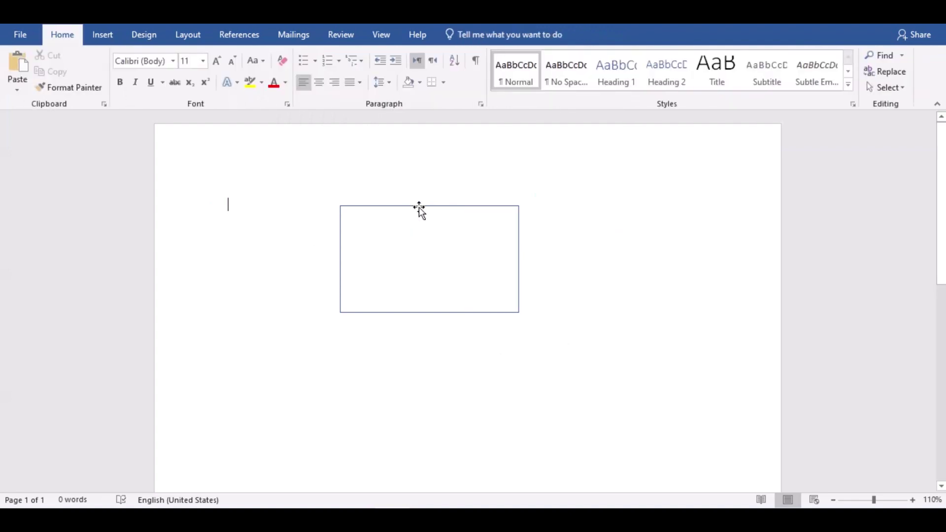
Step: Paste the copied sentence into the rectangle with Keep Source Formatting
{"action": "left_click", "coordinate": [419, 206]}
{"action": "right_click", "coordinate": [420, 209]}
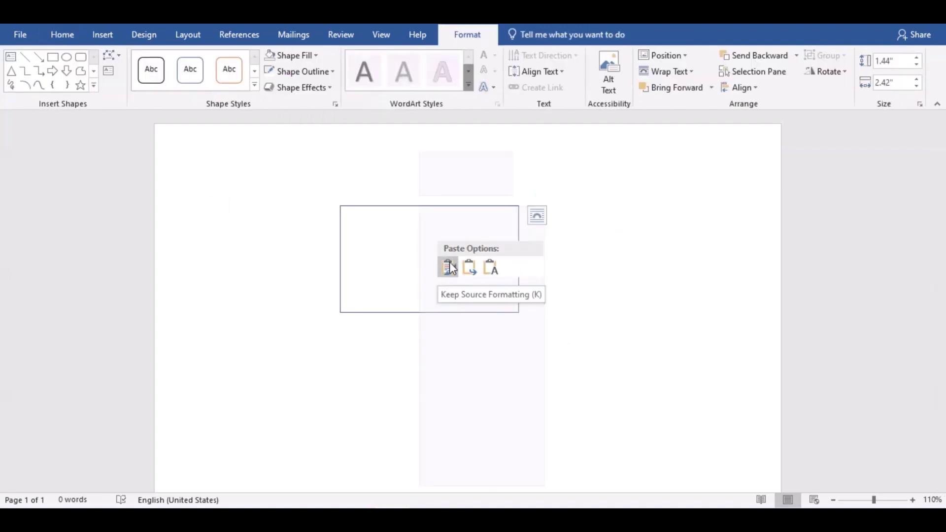
{"action": "left_click", "coordinate": [449, 268]}
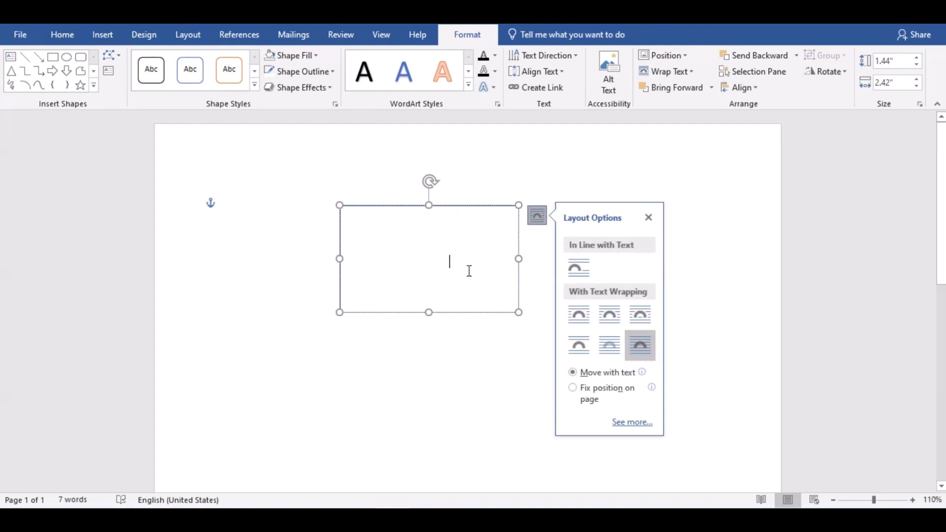
Step: Select the sentence in the rectangle and make its text fill black
{"action": "left_click_drag", "start_coordinate": [469, 270], "coordinate": [380, 219]}
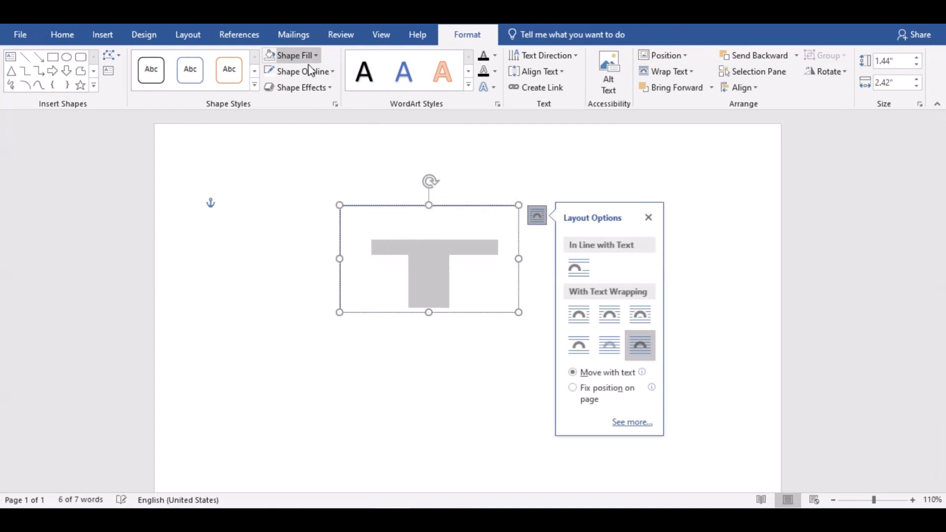
{"action": "left_click", "coordinate": [495, 55]}
{"action": "left_click", "coordinate": [498, 102]}
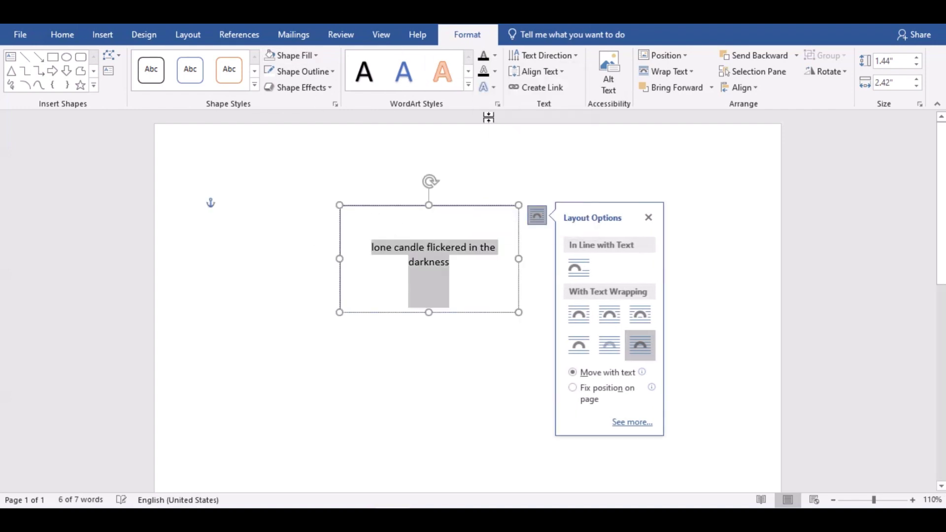
{"action": "left_click", "coordinate": [648, 219]}
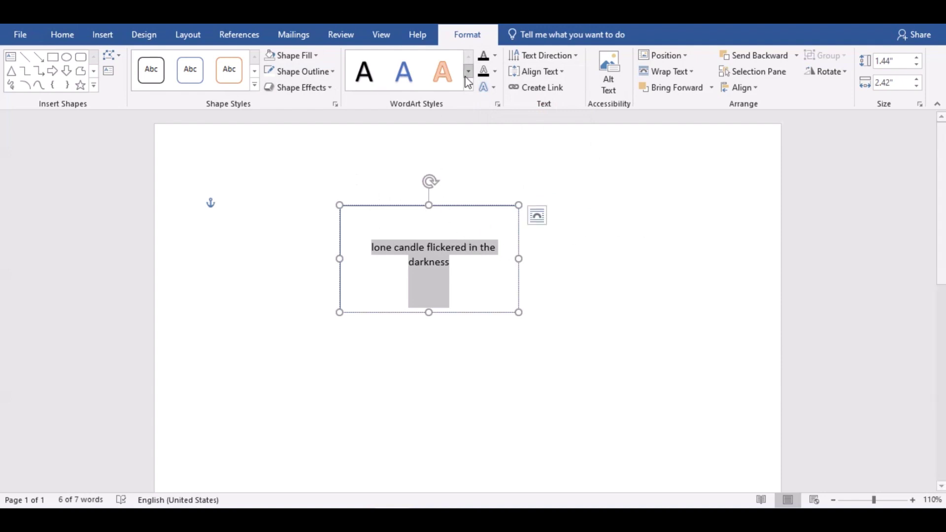
{"action": "left_click", "coordinate": [496, 59]}
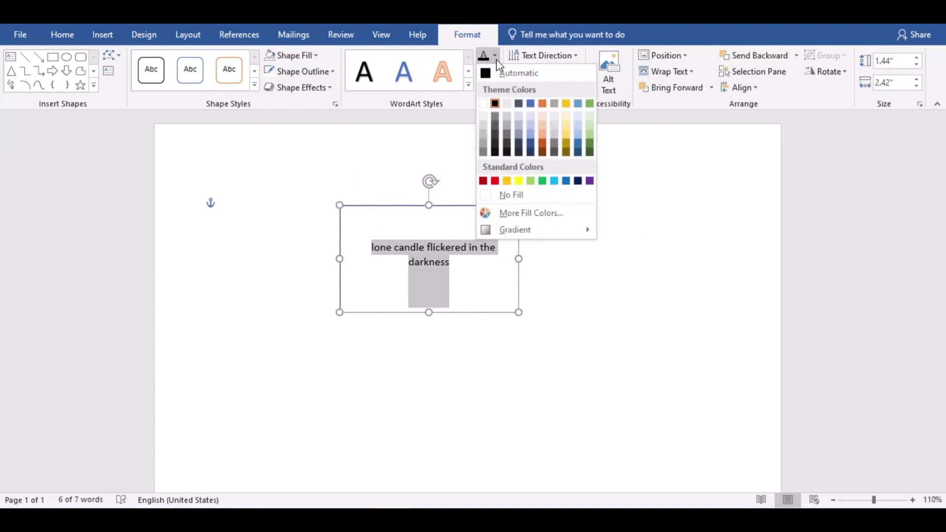
{"action": "left_click", "coordinate": [446, 132]}
Step: Apply the plain black WordArt style to the sentence
{"action": "left_click", "coordinate": [495, 89]}
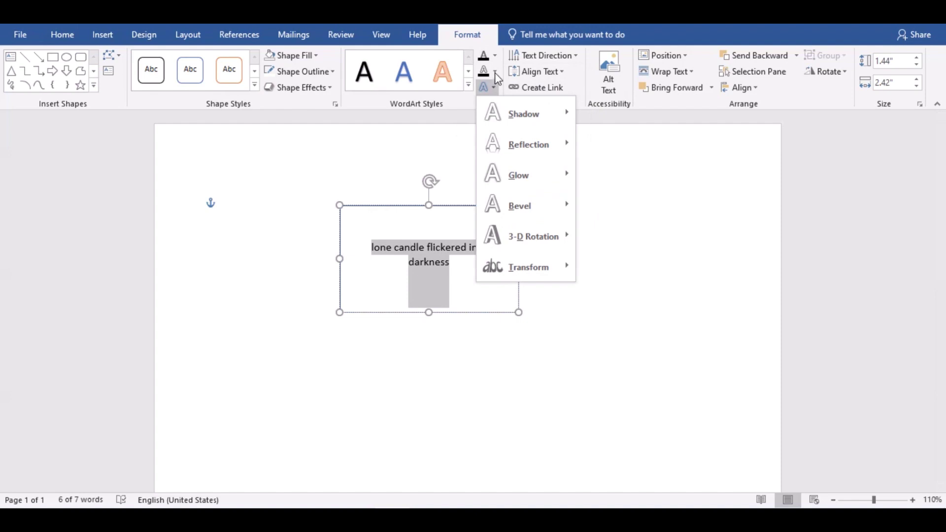
{"action": "left_click", "coordinate": [495, 73]}
{"action": "left_click", "coordinate": [468, 85]}
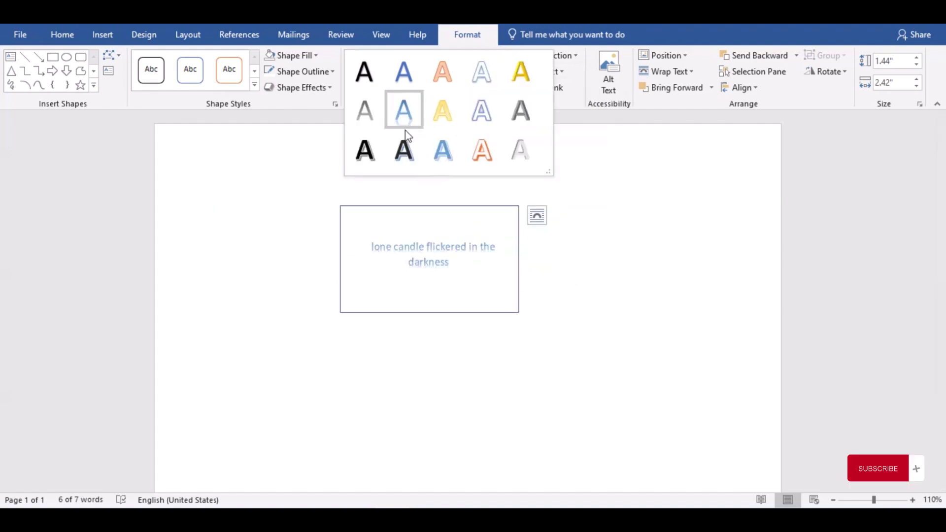
{"action": "left_click", "coordinate": [365, 72]}
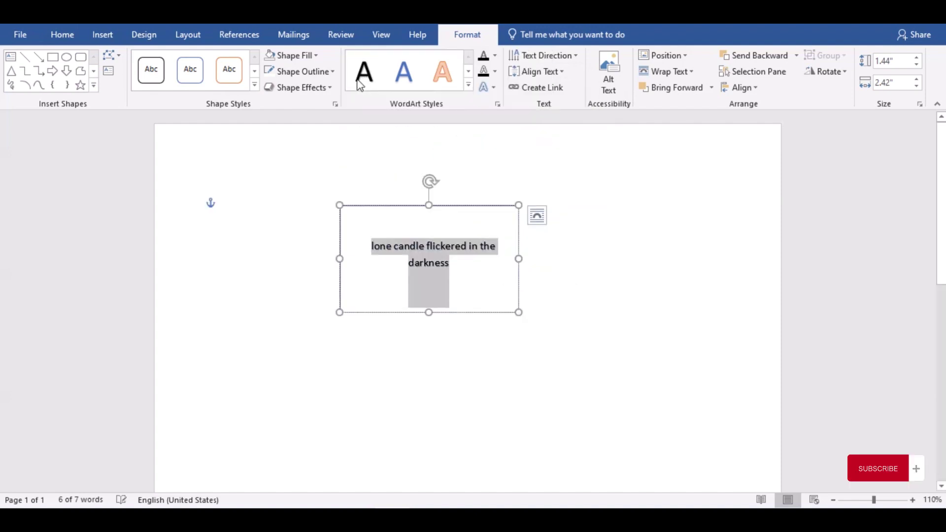
Step: Grow the sentence's font size to 18 pt
{"action": "left_click", "coordinate": [72, 35]}
{"action": "left_click", "coordinate": [217, 62]}
{"action": "left_click", "coordinate": [217, 61]}
{"action": "left_click", "coordinate": [217, 62]}
{"action": "left_click", "coordinate": [216, 61]}
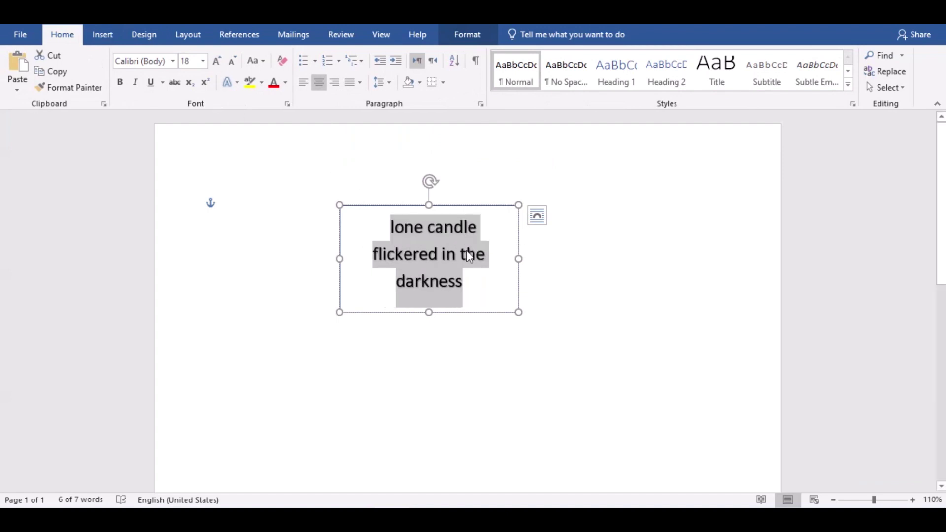
Step: Move "the darkness" onto its own line
{"action": "left_click", "coordinate": [447, 255]}
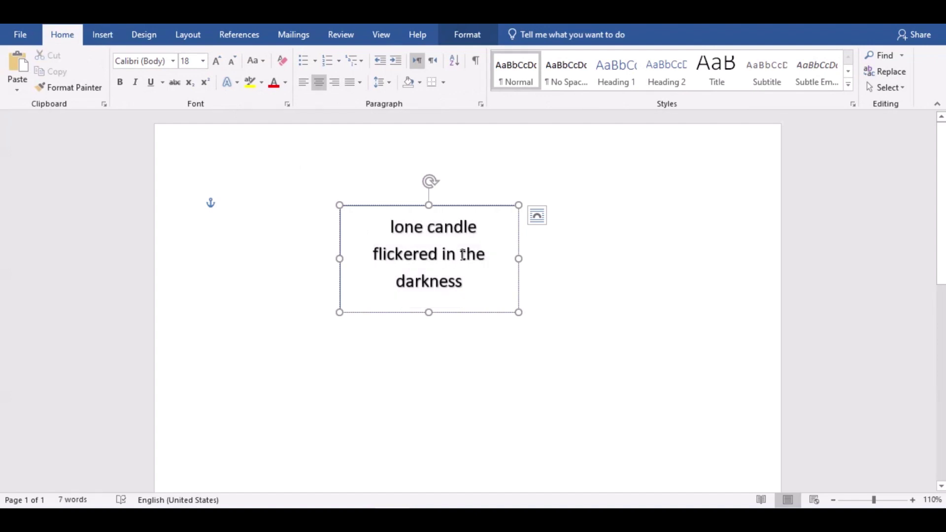
{"action": "key", "text": "Return"}
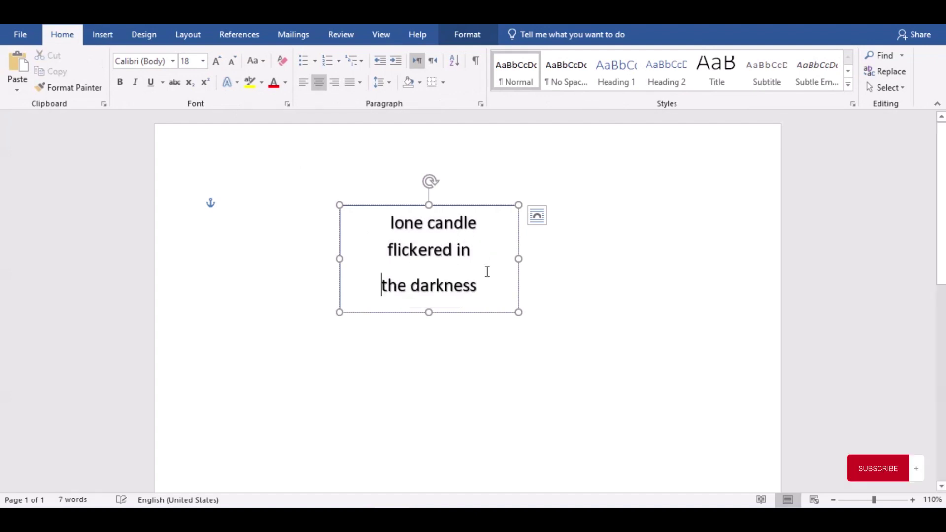
{"action": "key", "text": "BackSpace"}
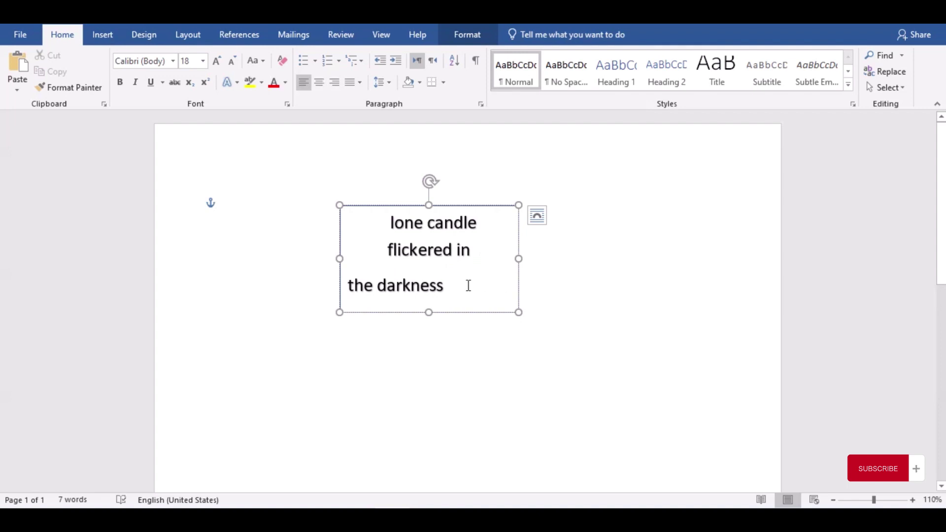
{"action": "key", "text": "BackSpace"}
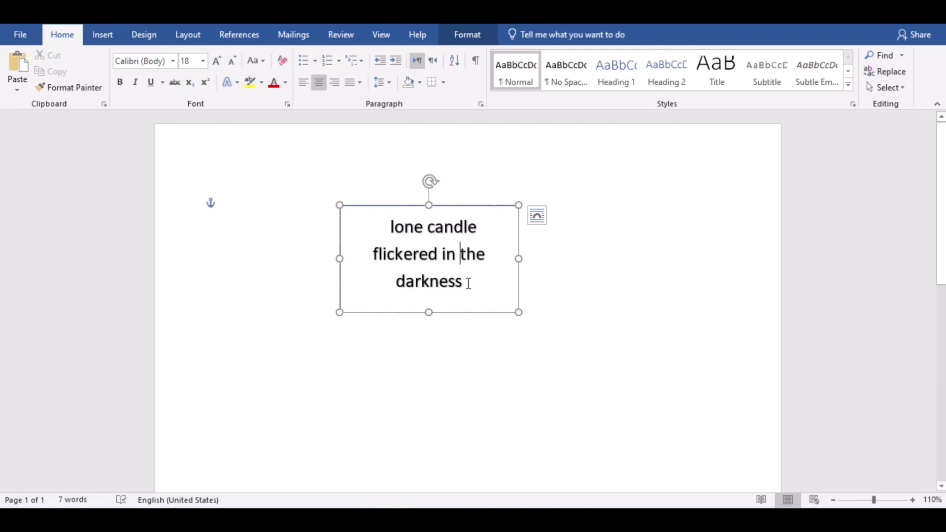
{"action": "key", "text": "Return"}
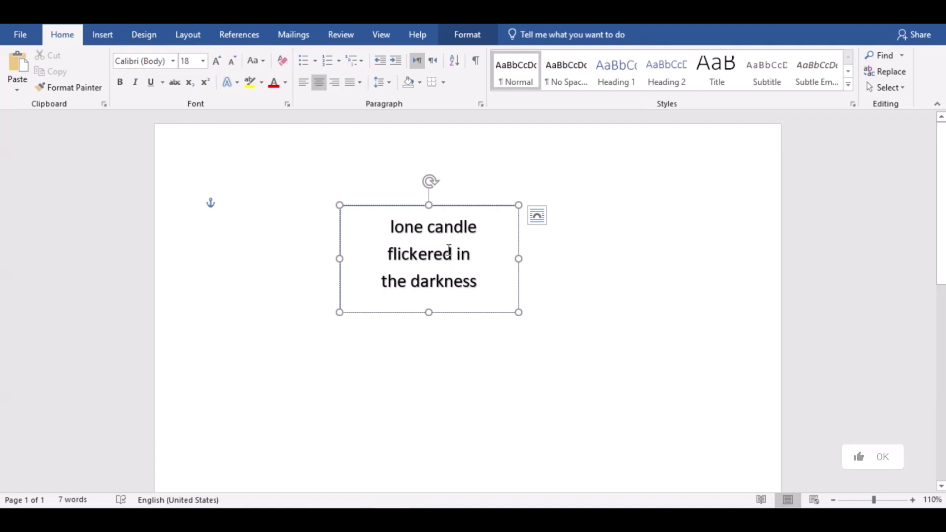
Step: Shorten "flickered" to "flick" and put "in" on its own middle line
{"action": "left_click", "coordinate": [470, 227]}
{"action": "key", "text": "Delete"}
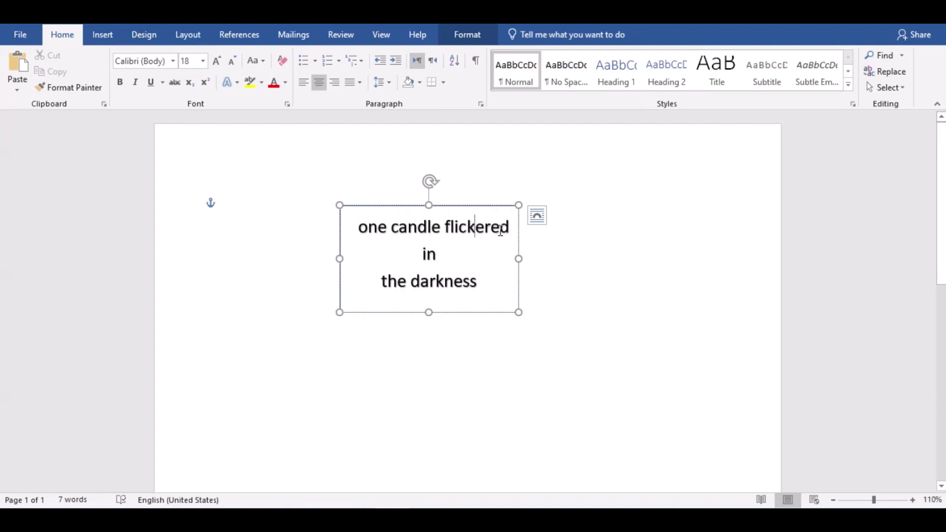
{"action": "key", "text": "ctrl+shift+Right"}
{"action": "key", "text": "Delete"}
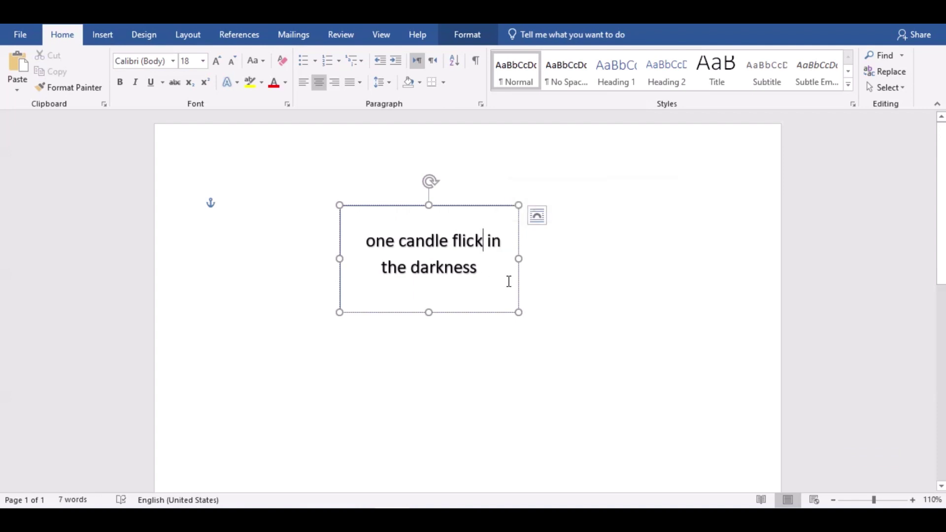
{"action": "key", "text": "Return"}
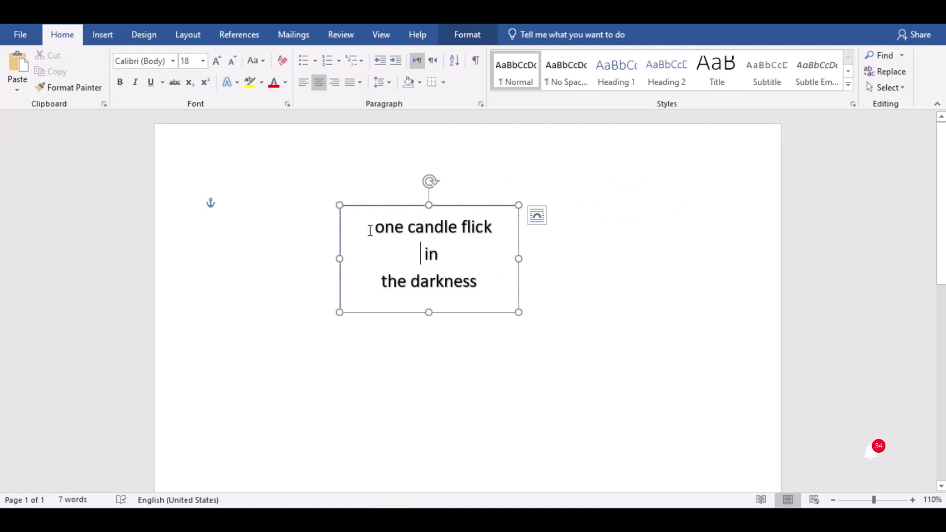
Step: Apply the Button follow-path transform to the three lines so they curve
{"action": "left_click_drag", "start_coordinate": [370, 226], "coordinate": [475, 285]}
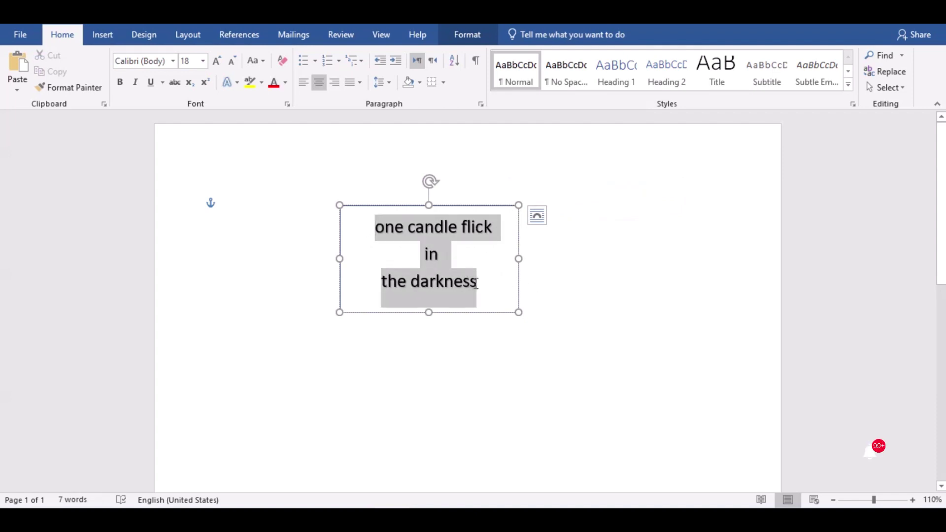
{"action": "left_click", "coordinate": [463, 37]}
{"action": "left_click", "coordinate": [490, 87]}
{"action": "mouse_move", "coordinate": [528, 267]}
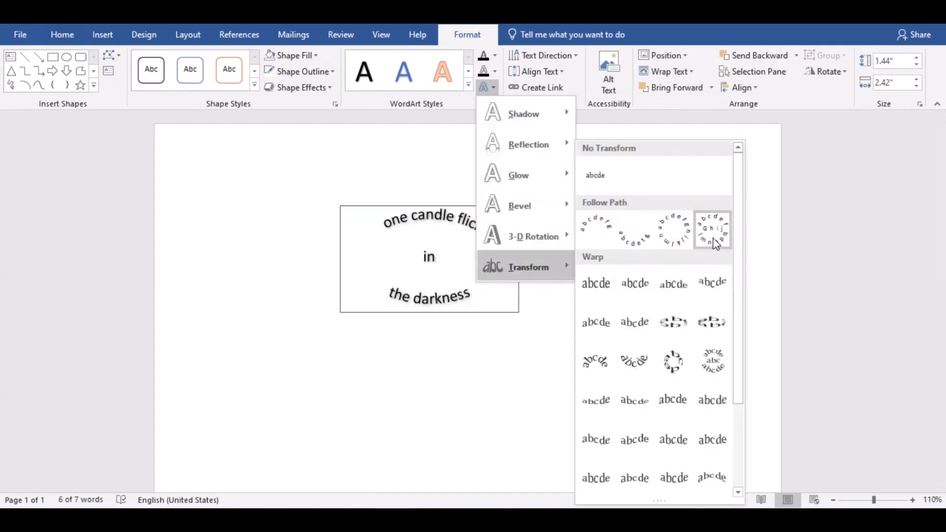
{"action": "left_click", "coordinate": [706, 238]}
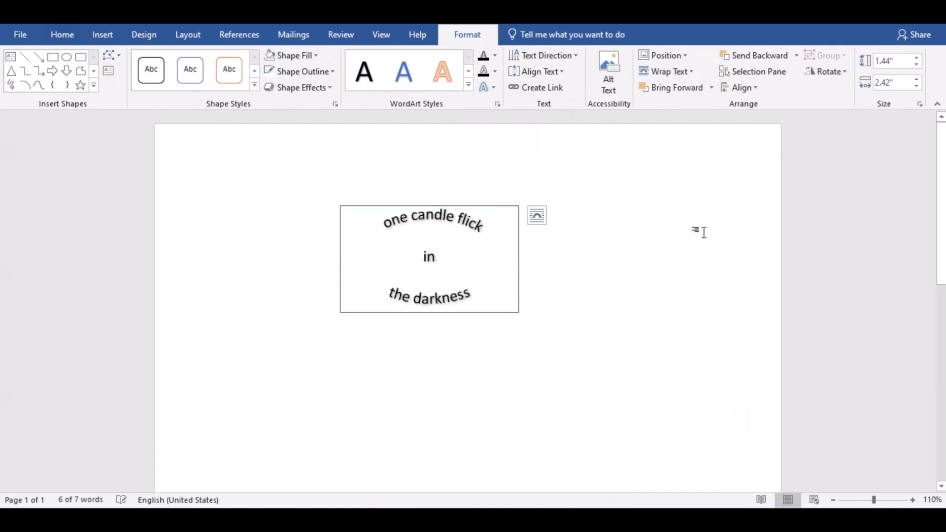
Step: Grow the curved text five sizes and reshape its box until the words nearly circle "in"
{"action": "left_click", "coordinate": [65, 35]}
{"action": "left_click", "coordinate": [217, 61]}
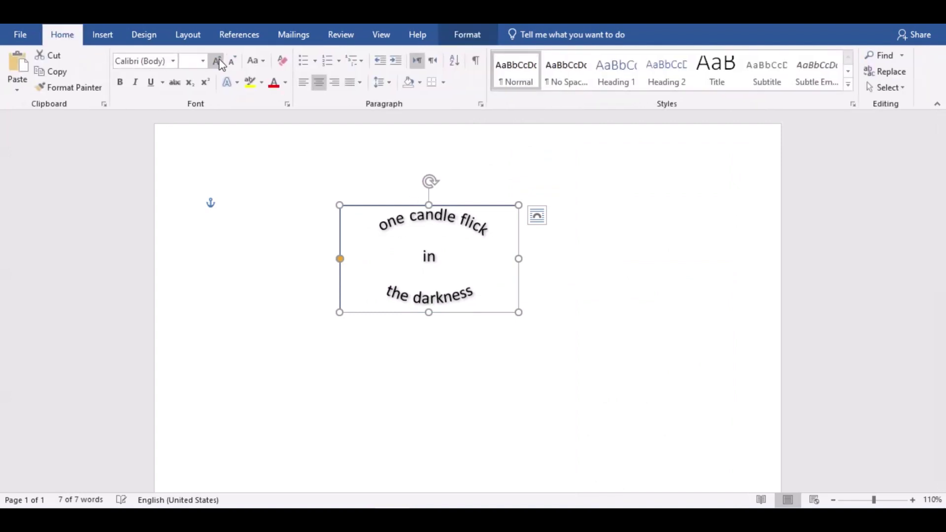
{"action": "left_click", "coordinate": [217, 60]}
{"action": "left_click", "coordinate": [217, 61]}
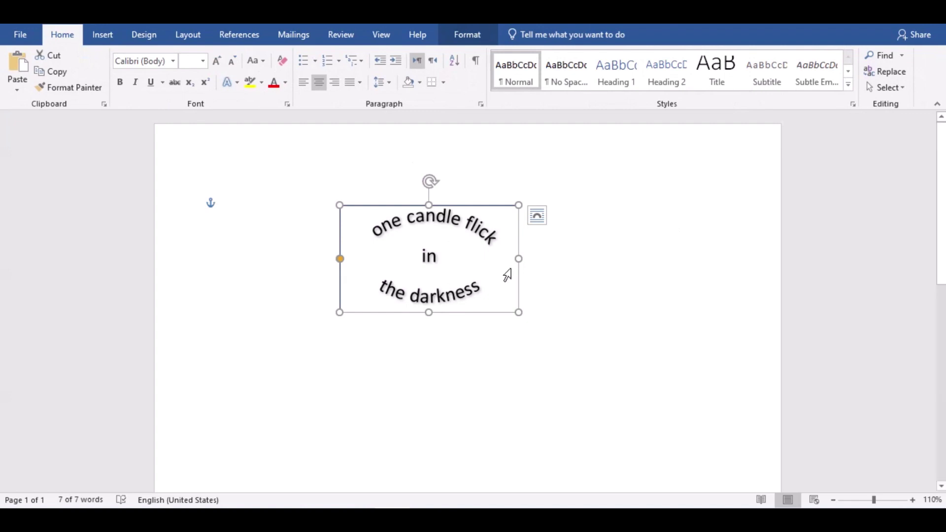
{"action": "left_click_drag", "start_coordinate": [518, 257], "coordinate": [446, 257]}
{"action": "mouse_move", "coordinate": [447, 314]}
{"action": "left_mouse_down"}
{"action": "mouse_move", "coordinate": [509, 349]}
{"action": "mouse_move", "coordinate": [494, 334]}
{"action": "left_mouse_up"}
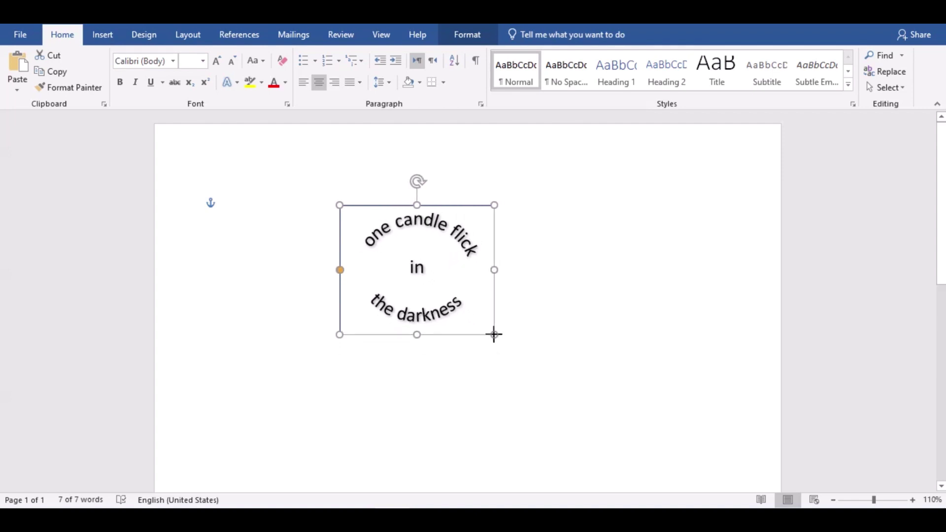
{"action": "left_click", "coordinate": [217, 60]}
{"action": "left_click", "coordinate": [217, 60]}
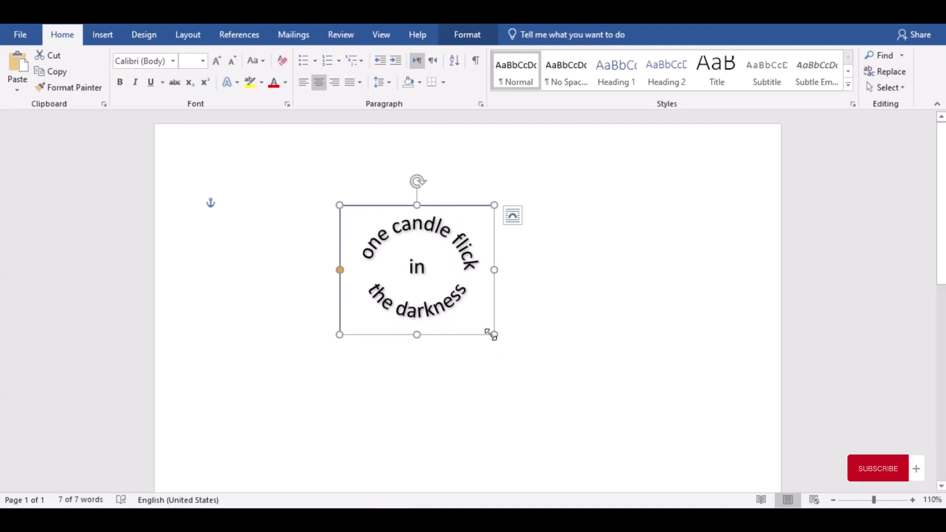
{"action": "left_click_drag", "start_coordinate": [494, 335], "coordinate": [521, 356]}
{"action": "left_click_drag", "start_coordinate": [519, 282], "coordinate": [492, 283]}
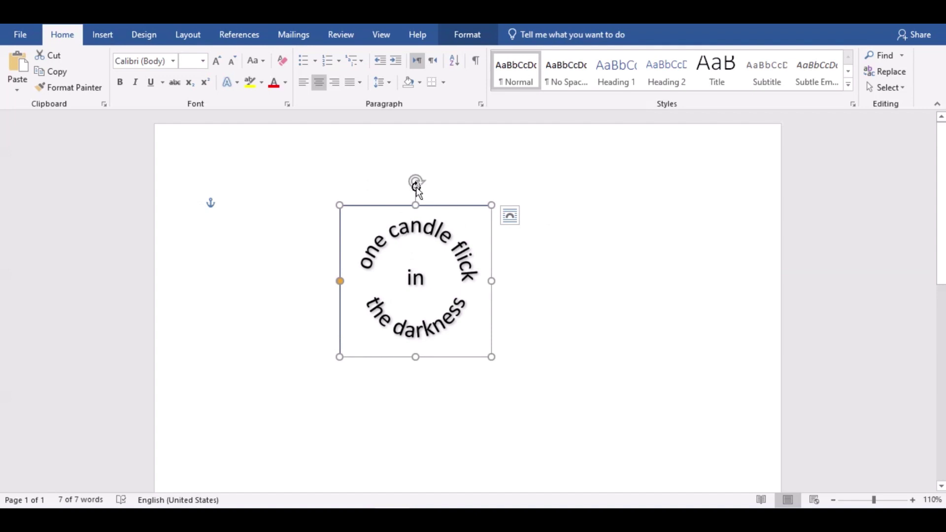
Step: Tilt the text box slightly and set its Shape Outline to No Outline
{"action": "left_click_drag", "start_coordinate": [415, 183], "coordinate": [410, 183]}
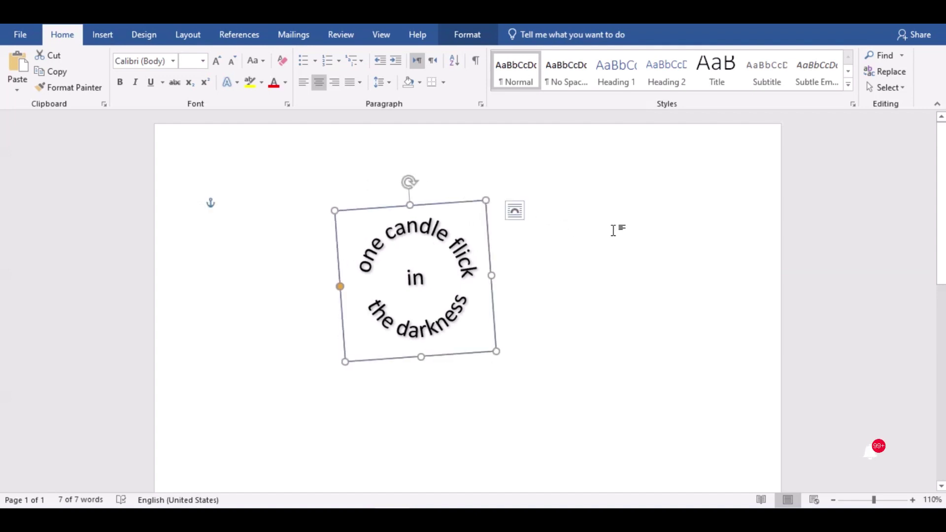
{"action": "left_click", "coordinate": [209, 203]}
{"action": "left_click", "coordinate": [396, 209]}
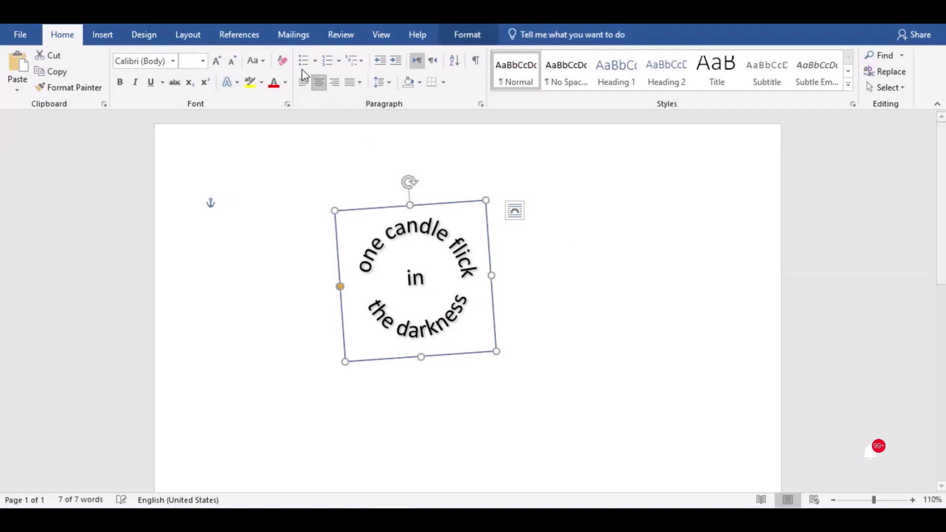
{"action": "left_click", "coordinate": [453, 37]}
{"action": "left_click", "coordinate": [299, 71]}
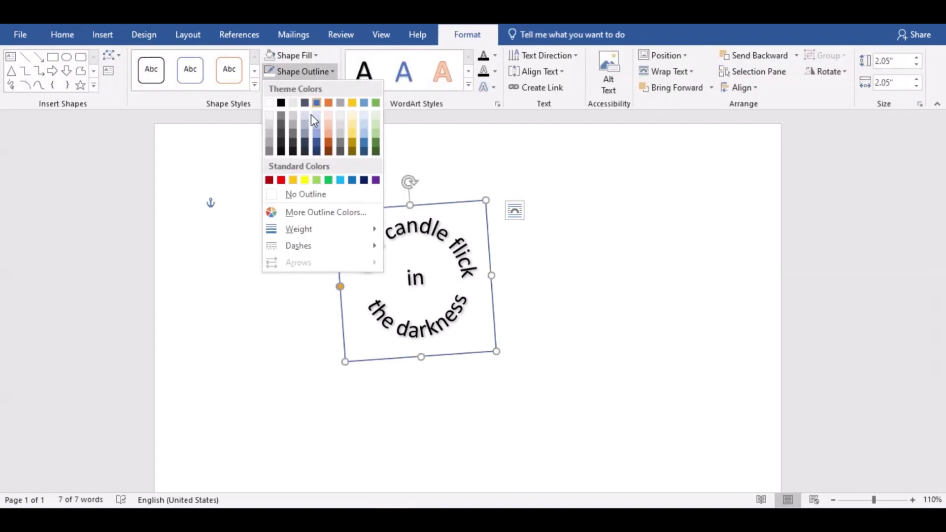
{"action": "left_click", "coordinate": [306, 193]}
{"action": "left_click", "coordinate": [670, 199]}
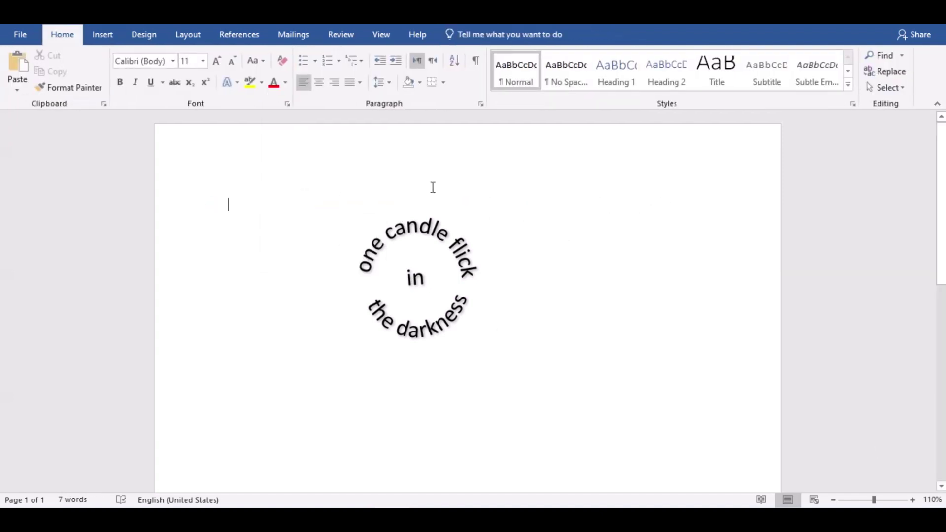
{"action": "left_click", "coordinate": [102, 34]}
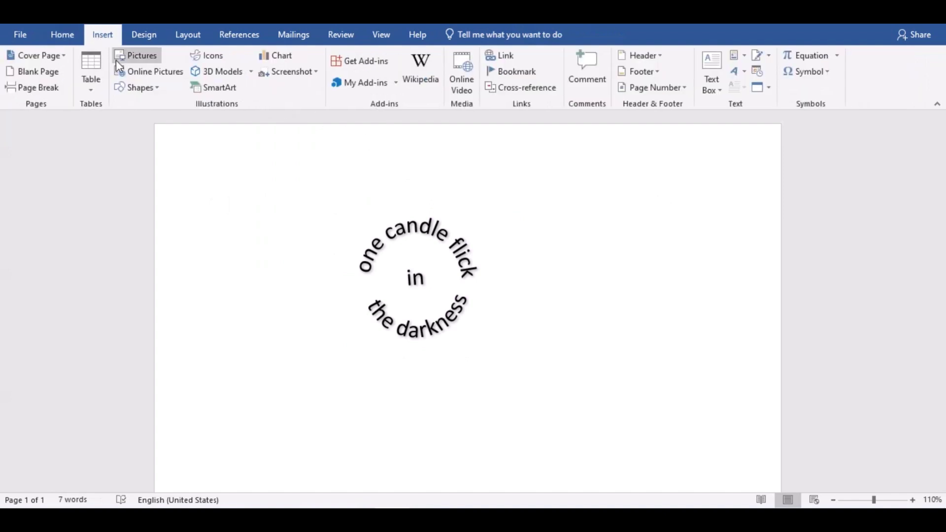
Step: Draw an unfilled oval about 1.68" by 1.67" ringing the curved words
{"action": "left_click", "coordinate": [141, 88]}
{"action": "left_click", "coordinate": [175, 119]}
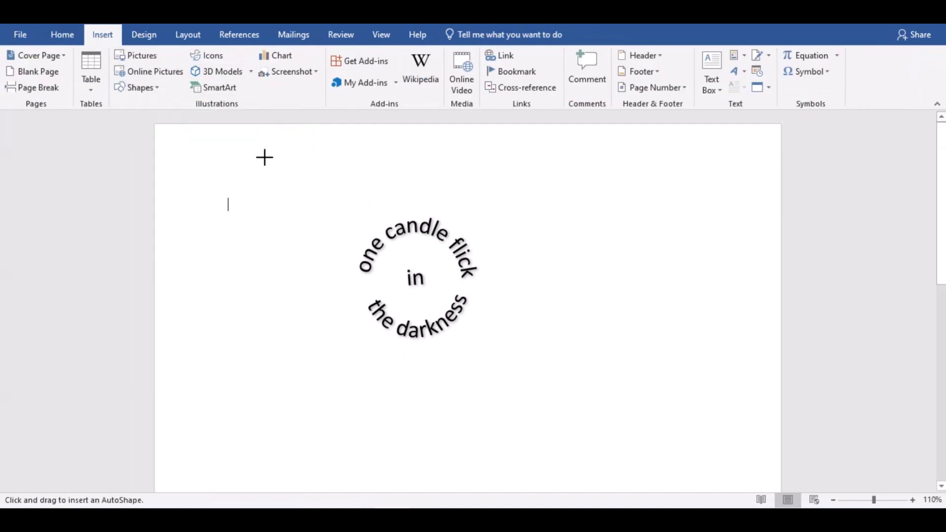
{"action": "left_click_drag", "start_coordinate": [247, 155], "coordinate": [370, 276]}
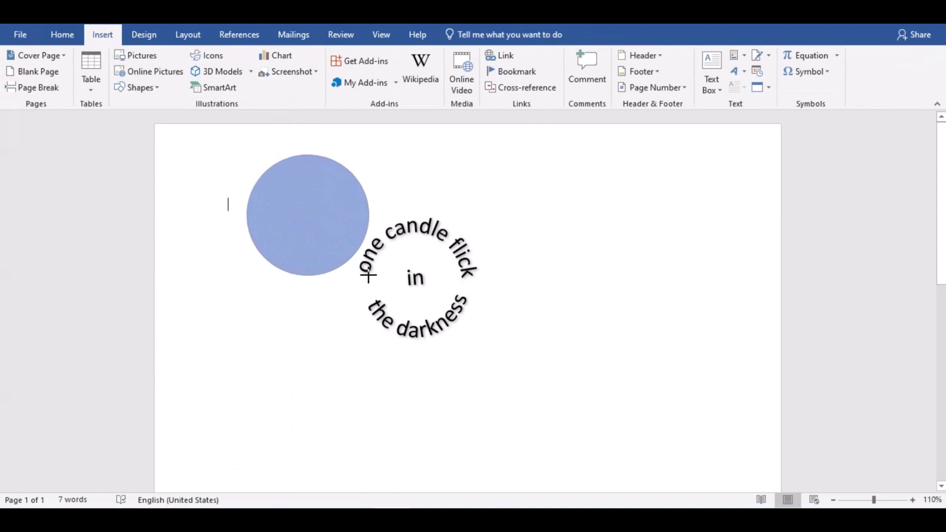
{"action": "left_click_drag", "start_coordinate": [317, 219], "coordinate": [427, 279]}
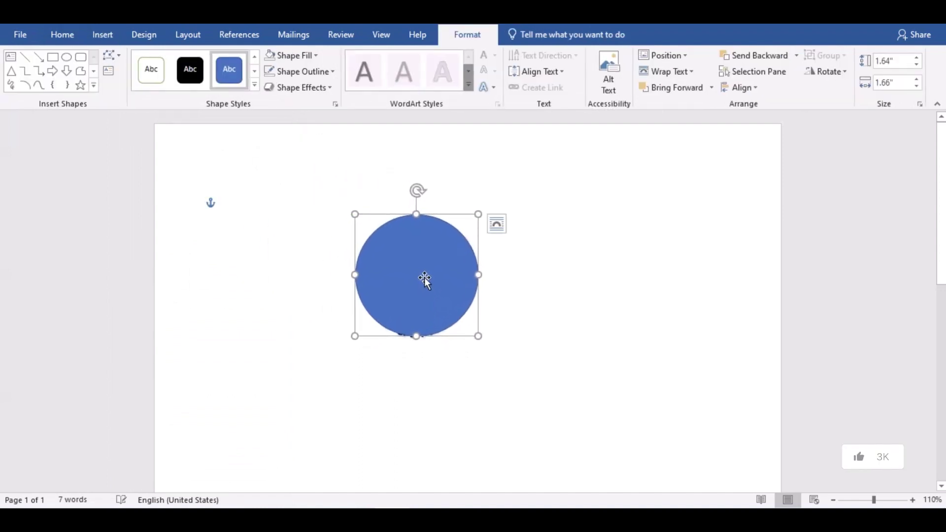
{"action": "left_click", "coordinate": [303, 58]}
{"action": "left_click", "coordinate": [306, 180]}
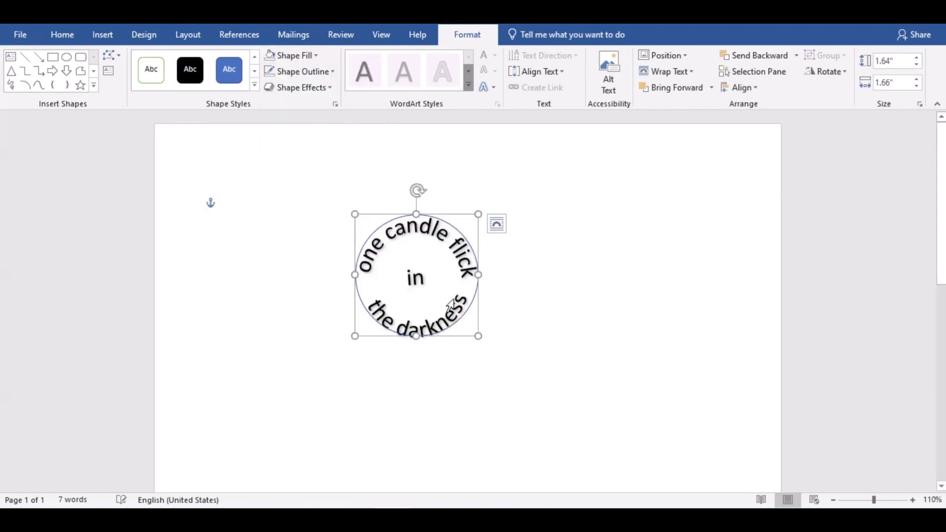
{"action": "left_click_drag", "start_coordinate": [479, 336], "coordinate": [479, 340]}
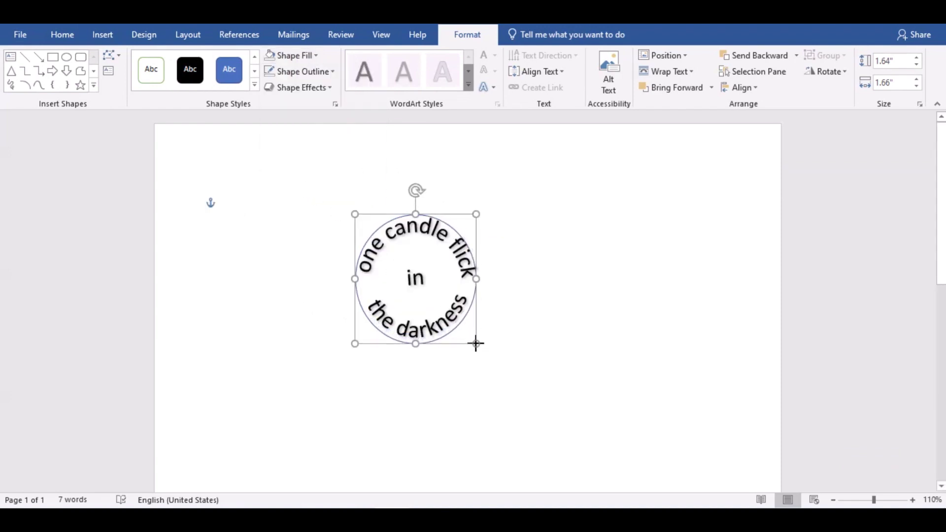
{"action": "left_click_drag", "start_coordinate": [479, 340], "coordinate": [479, 339]}
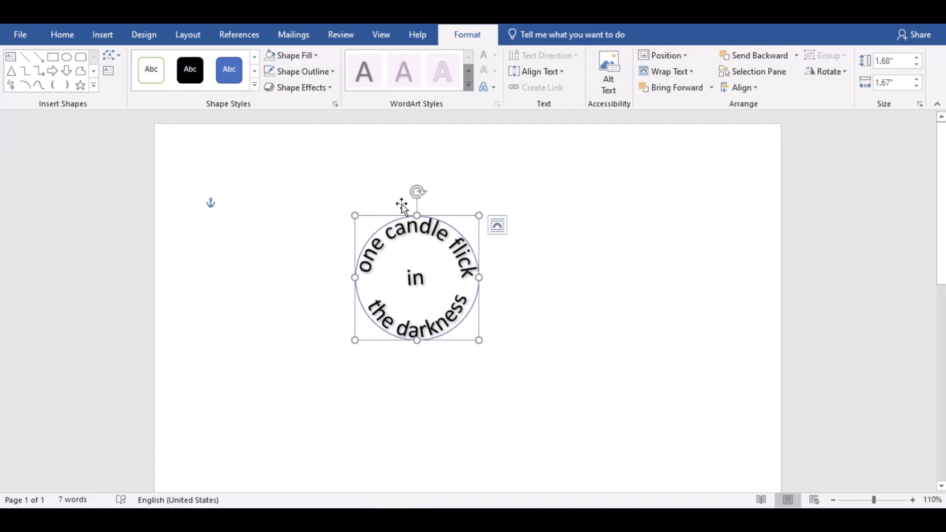
Step: Give the circle a black outline and paste a copy of it
{"action": "left_click", "coordinate": [313, 71]}
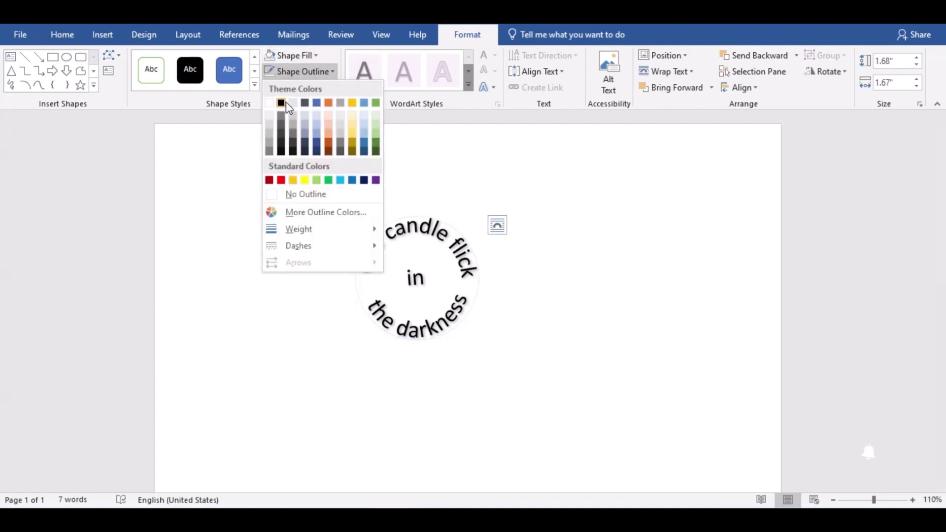
{"action": "left_click", "coordinate": [284, 103]}
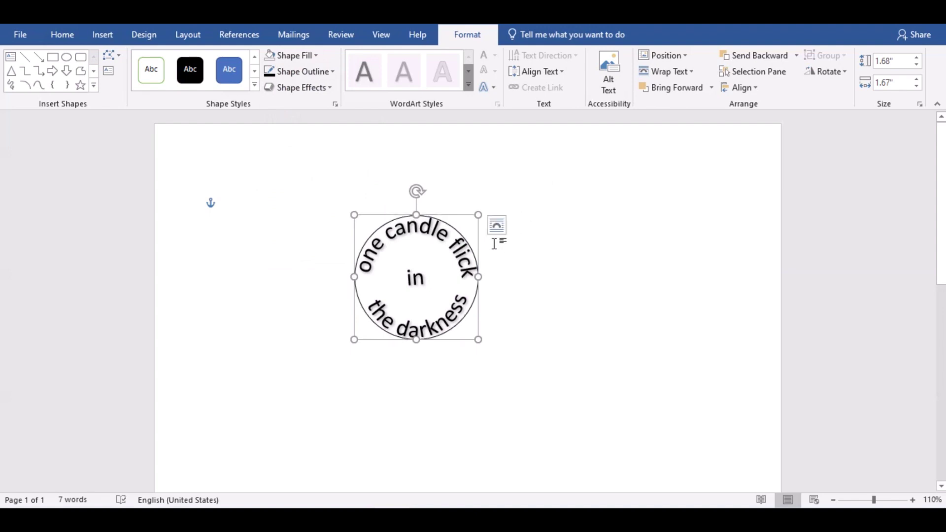
{"action": "right_click", "coordinate": [457, 212]}
{"action": "left_click", "coordinate": [471, 240]}
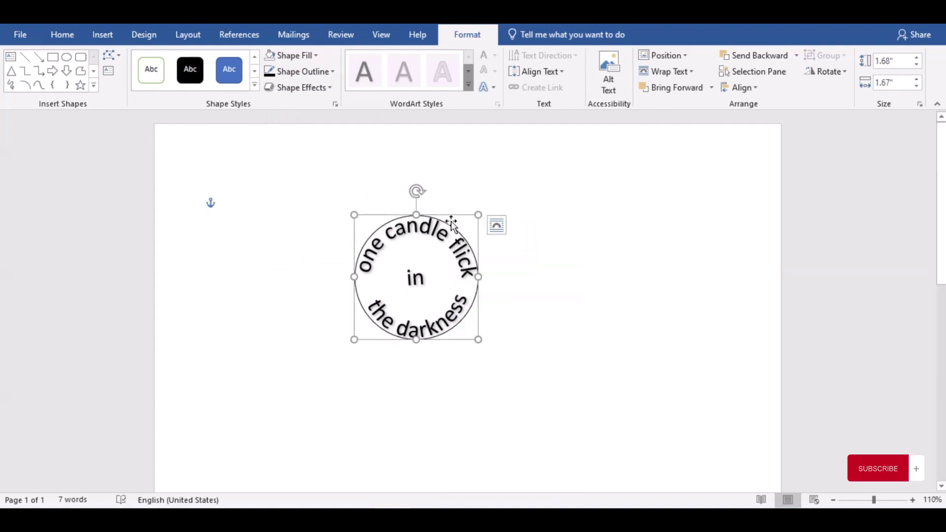
{"action": "right_click", "coordinate": [450, 215]}
{"action": "left_click", "coordinate": [478, 274]}
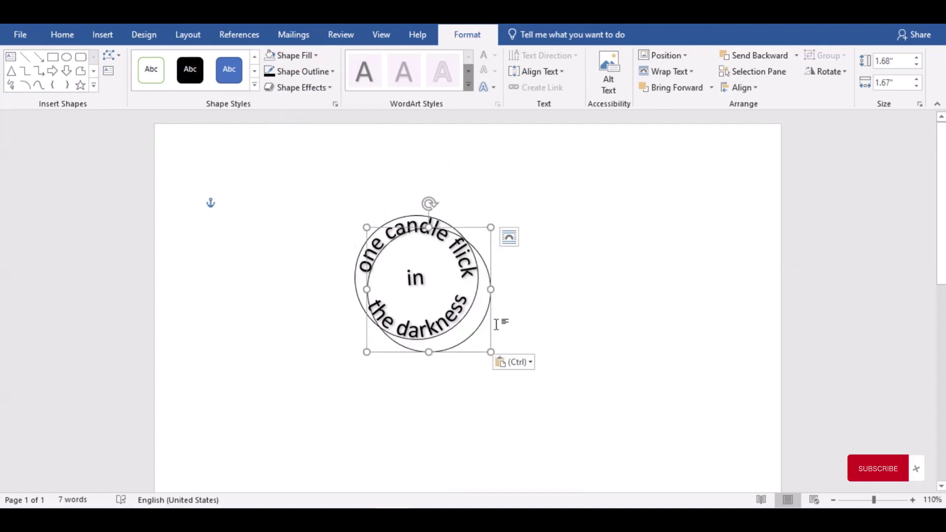
Step: Resize the copied circle to about 1.1" by 1.16" and centre it around "in"
{"action": "left_click_drag", "start_coordinate": [491, 351], "coordinate": [461, 318]}
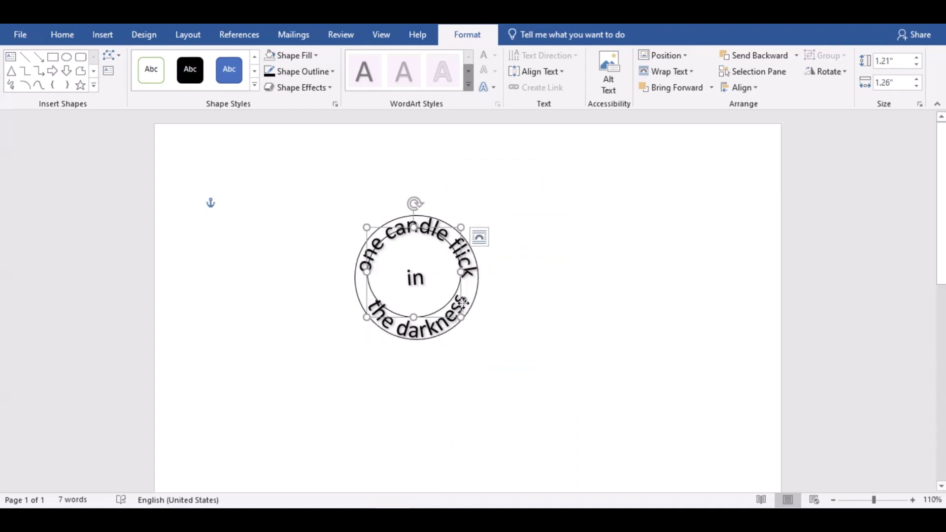
{"action": "left_click_drag", "start_coordinate": [463, 303], "coordinate": [452, 314]}
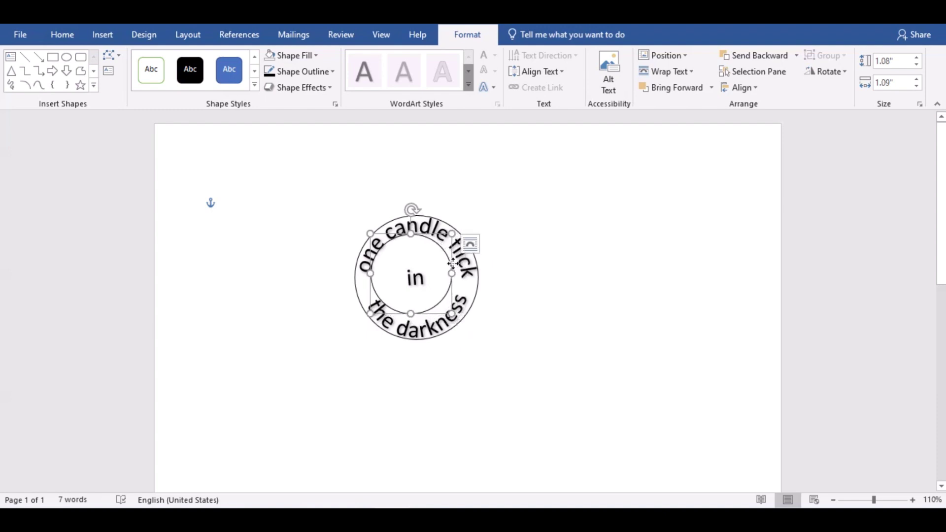
{"action": "left_click_drag", "start_coordinate": [452, 263], "coordinate": [459, 267]}
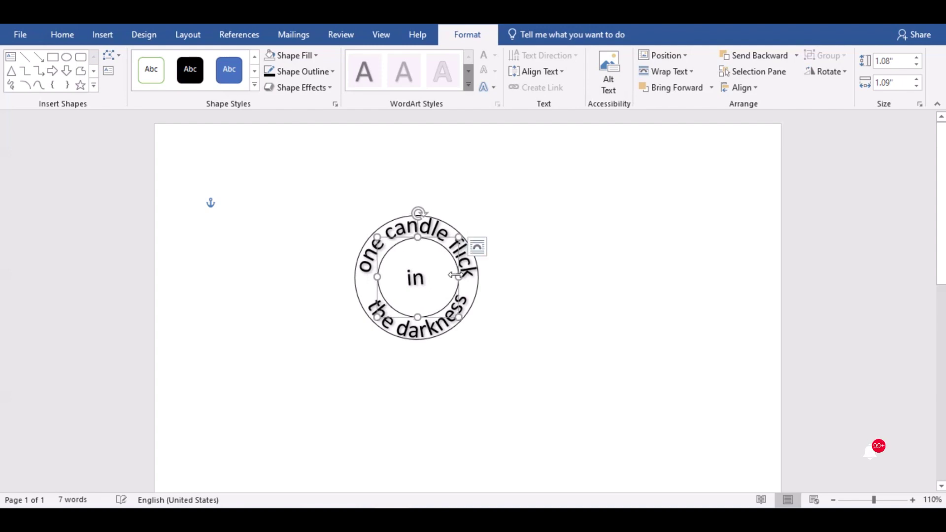
{"action": "left_click_drag", "start_coordinate": [458, 316], "coordinate": [464, 319]}
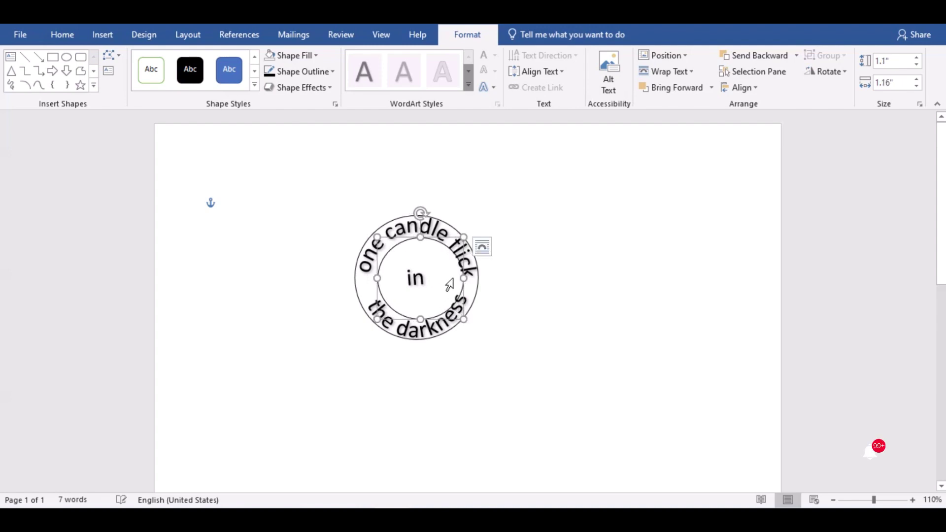
{"action": "left_click_drag", "start_coordinate": [468, 274], "coordinate": [461, 268]}
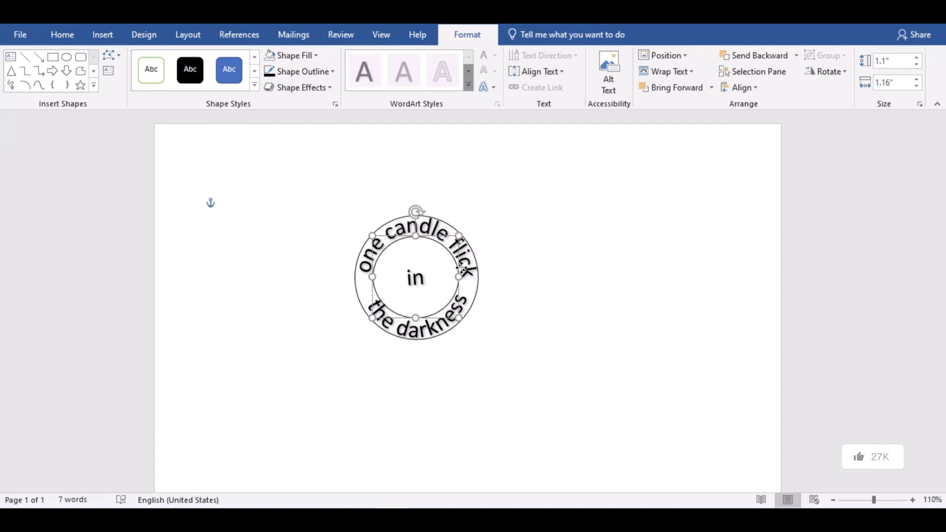
Step: Set the inner circle's outline weight to 1½ pt
{"action": "left_click", "coordinate": [629, 304]}
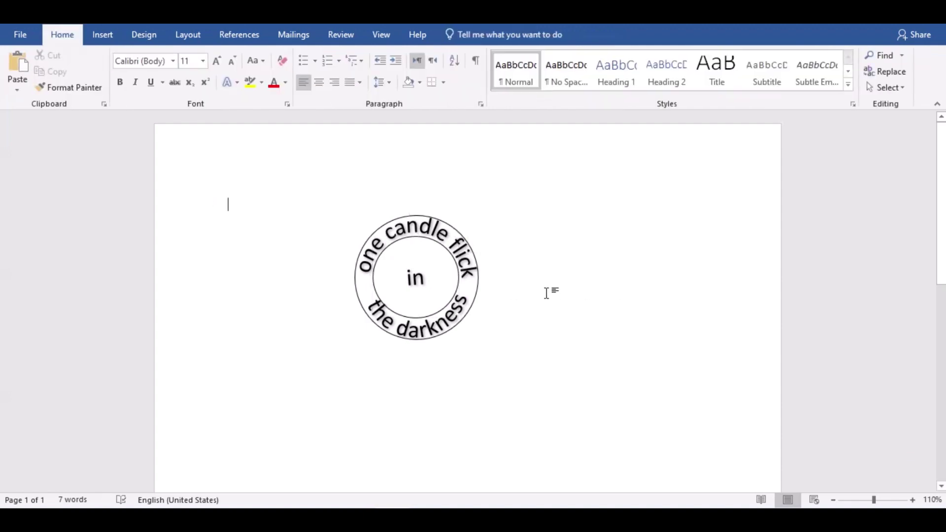
{"action": "left_click", "coordinate": [455, 263]}
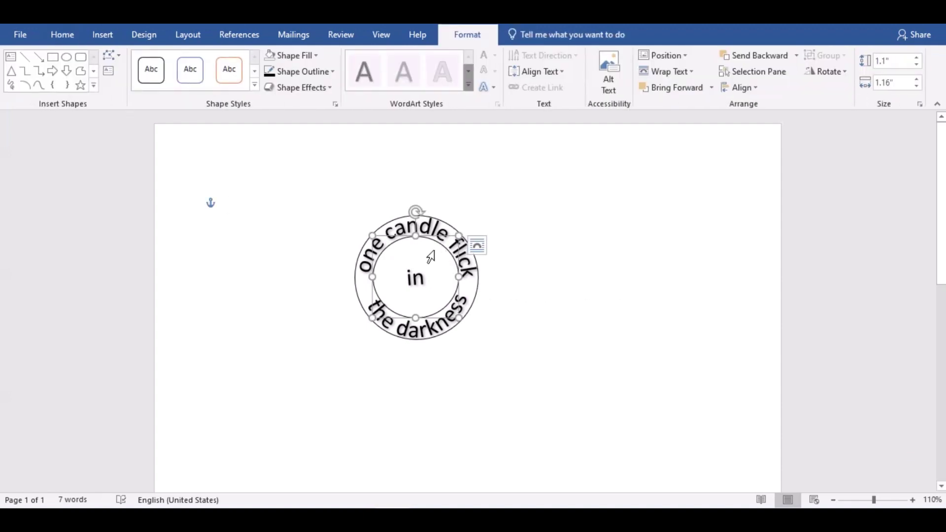
{"action": "left_click", "coordinate": [659, 199]}
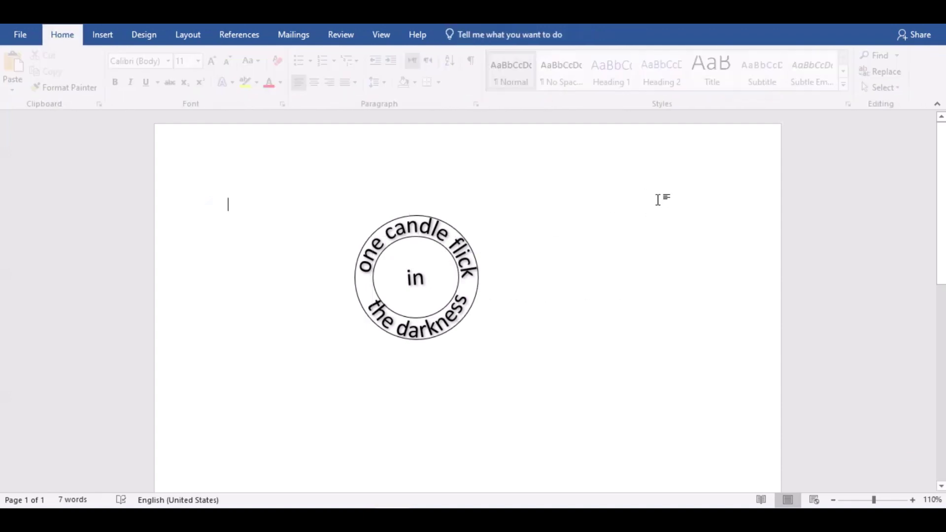
{"action": "left_click", "coordinate": [444, 246]}
{"action": "left_click", "coordinate": [332, 71]}
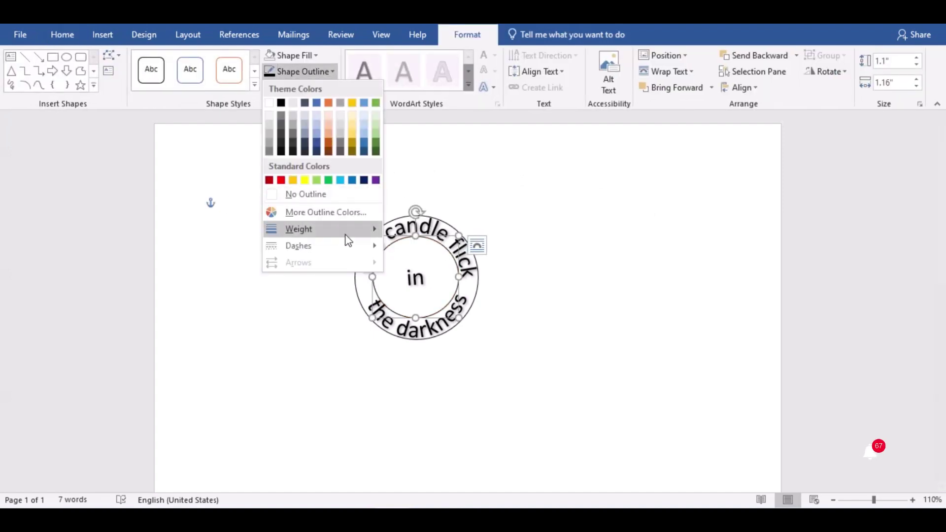
{"action": "mouse_move", "coordinate": [299, 229]}
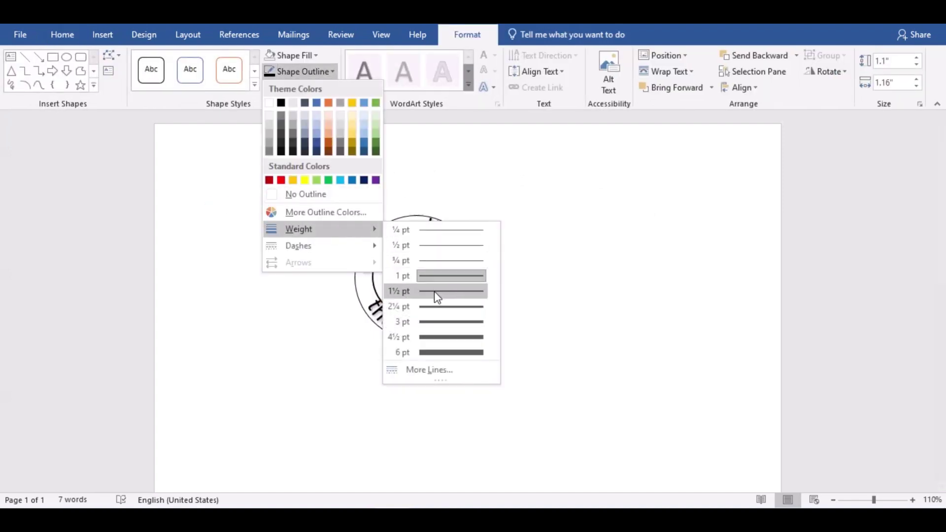
{"action": "left_click", "coordinate": [436, 291]}
{"action": "left_click", "coordinate": [593, 281]}
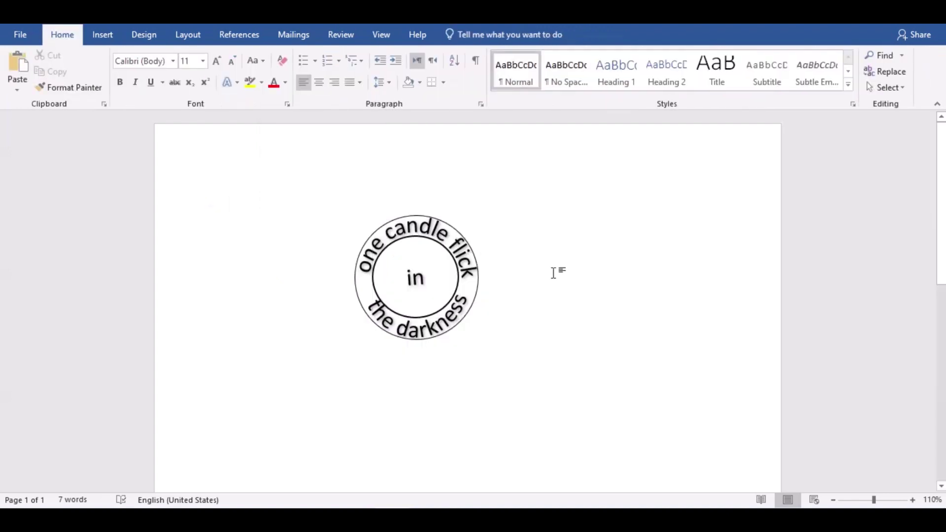
Step: Give the outer circle a heavier outline weight than the inner one
{"action": "left_click", "coordinate": [472, 249]}
{"action": "left_click", "coordinate": [309, 73]}
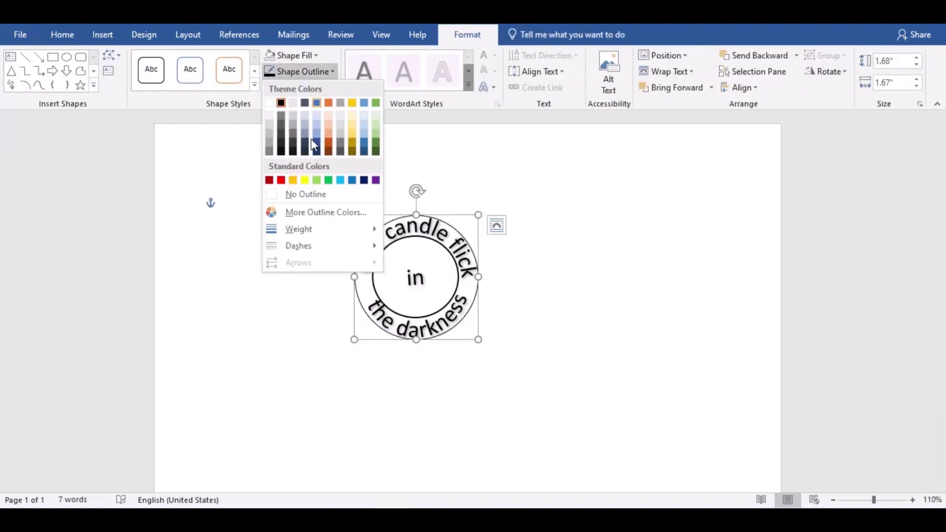
{"action": "left_click", "coordinate": [421, 262]}
{"action": "left_click", "coordinate": [621, 291]}
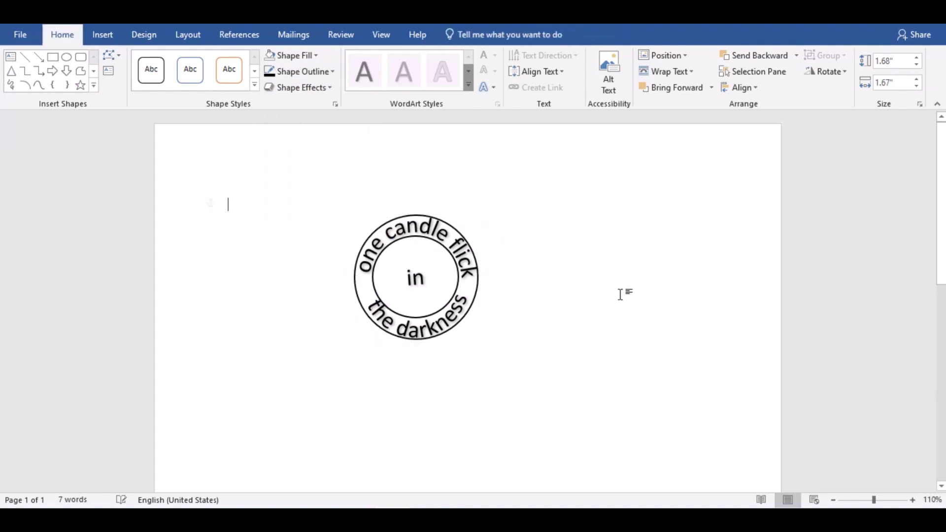
{"action": "left_click", "coordinate": [454, 266]}
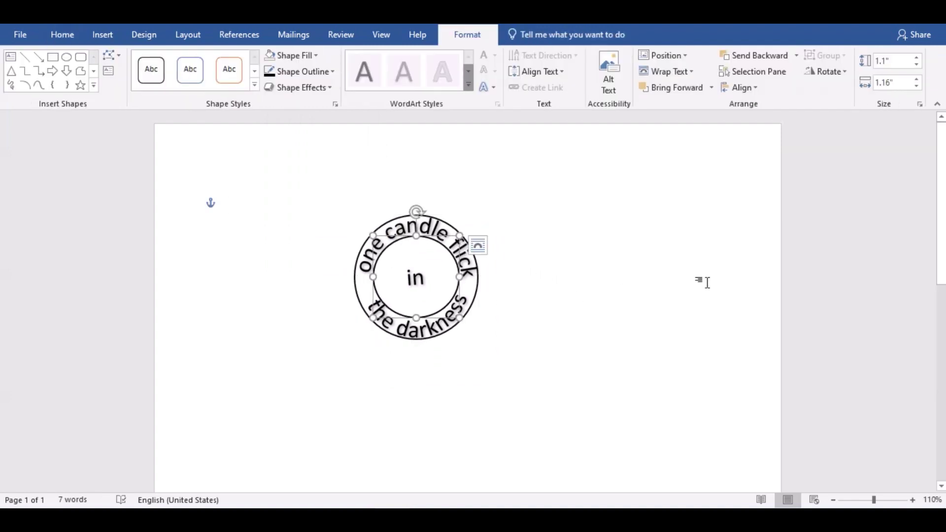
{"action": "left_click", "coordinate": [707, 283]}
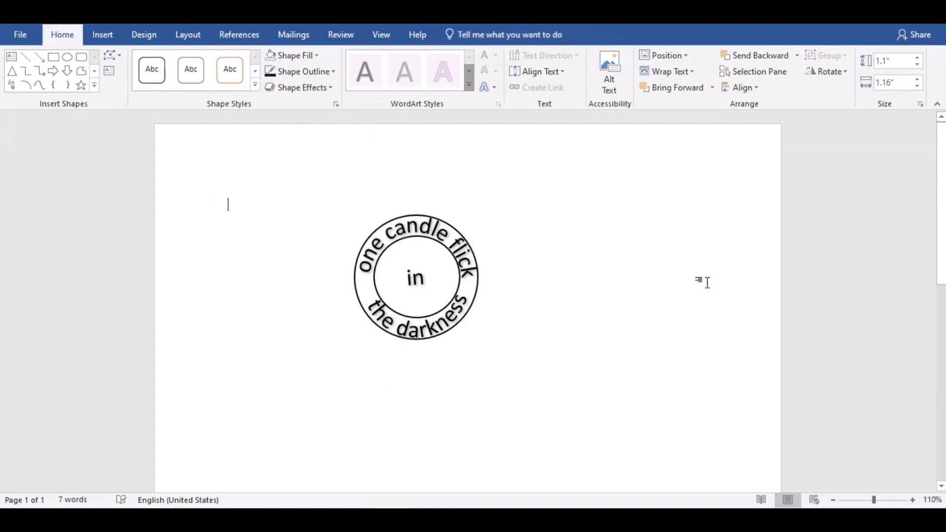
{"action": "left_click", "coordinate": [111, 35]}
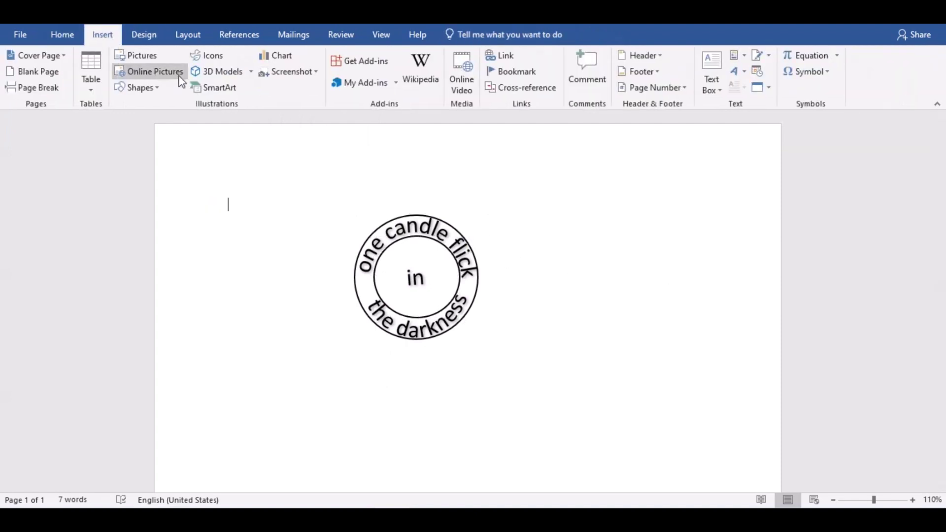
Step: Insert the realistic tiger 3D model from the online library's 'Tiger' search results beside the circular text
{"action": "left_click", "coordinate": [229, 72]}
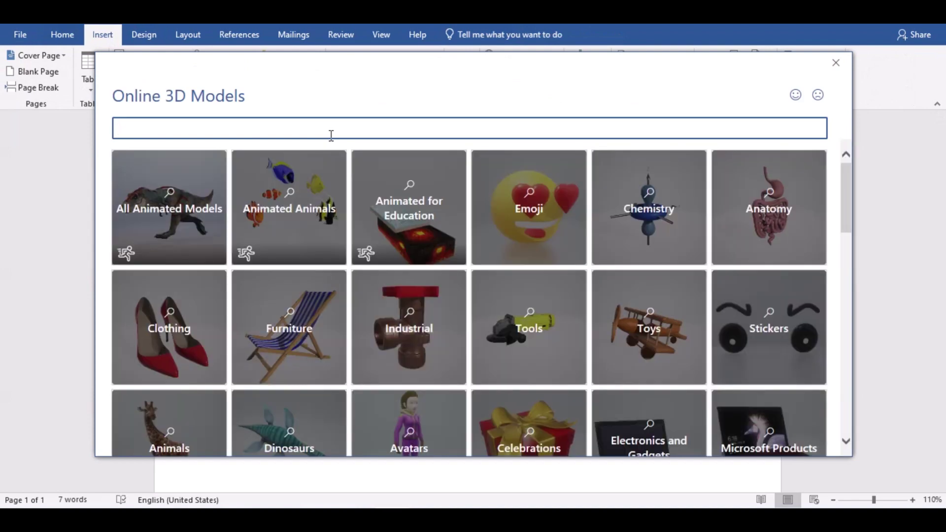
{"action": "type", "text": "Tiger"}
{"action": "key", "text": "Return"}
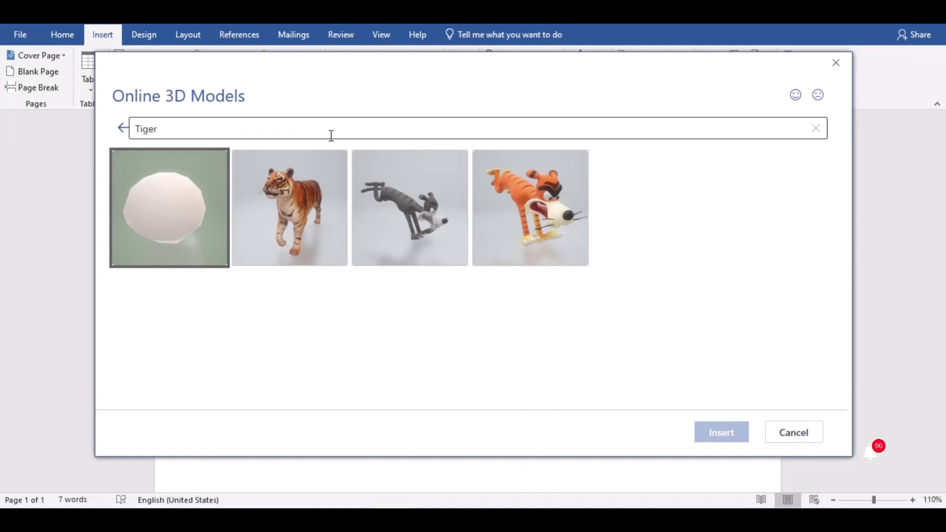
{"action": "left_click", "coordinate": [291, 197]}
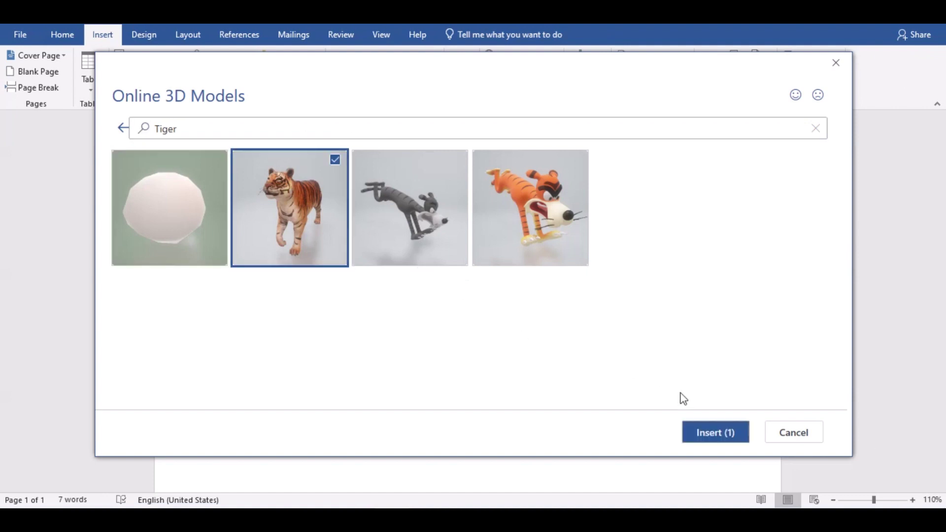
{"action": "left_click", "coordinate": [722, 434]}
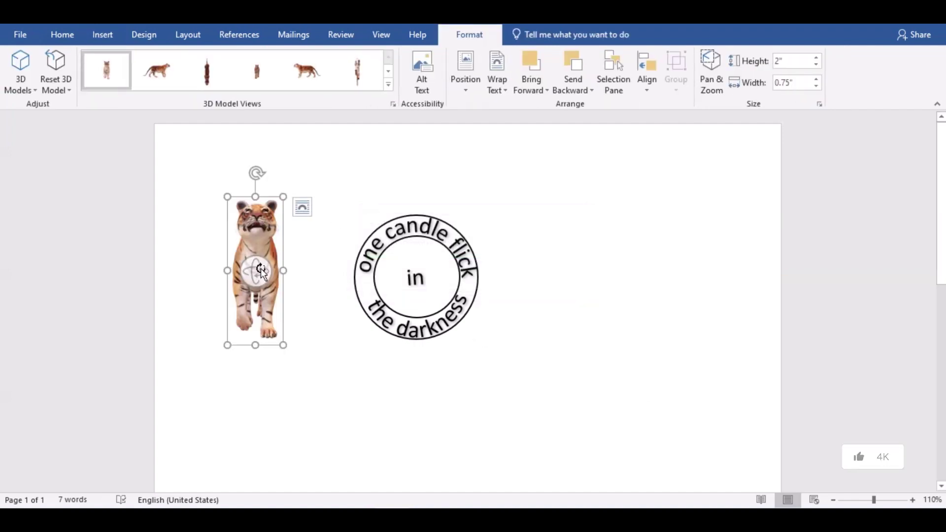
Step: Turn the tiger to a three-quarter view, enlarge it to fill the inner circle, and paste a duplicate emblem below
{"action": "mouse_move", "coordinate": [261, 271]}
{"action": "left_mouse_down"}
{"action": "mouse_move", "coordinate": [227, 261]}
{"action": "mouse_move", "coordinate": [285, 227]}
{"action": "mouse_move", "coordinate": [236, 271]}
{"action": "mouse_move", "coordinate": [412, 246]}
{"action": "left_mouse_up"}
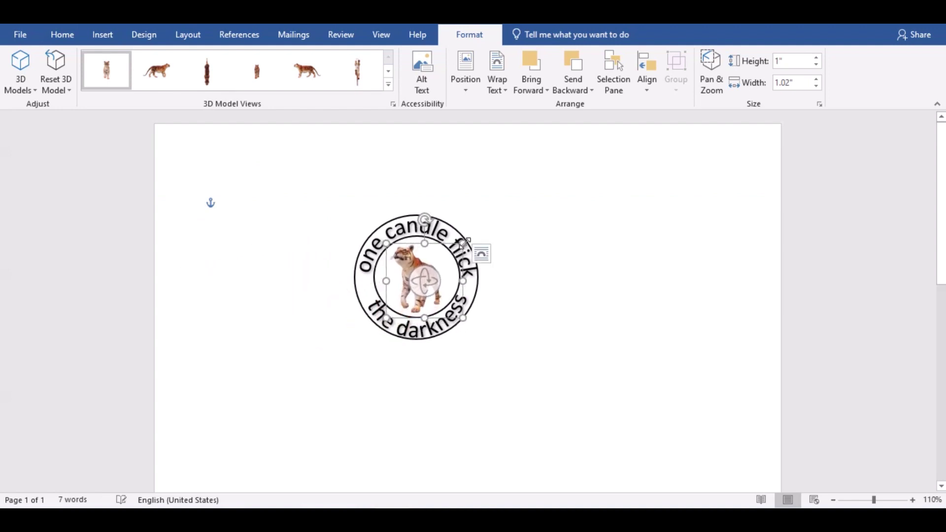
{"action": "left_click_drag", "start_coordinate": [464, 243], "coordinate": [469, 240]}
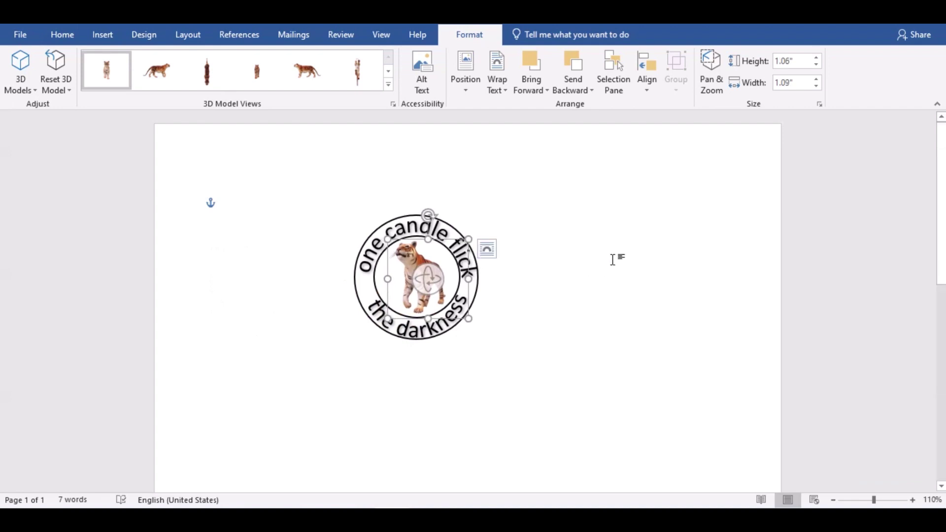
{"action": "left_click", "coordinate": [672, 265]}
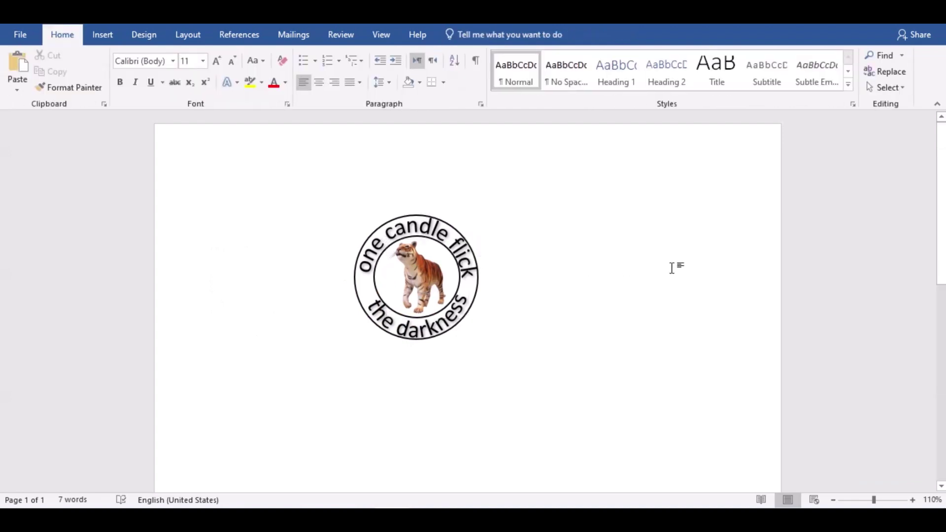
{"action": "left_click", "coordinate": [408, 295]}
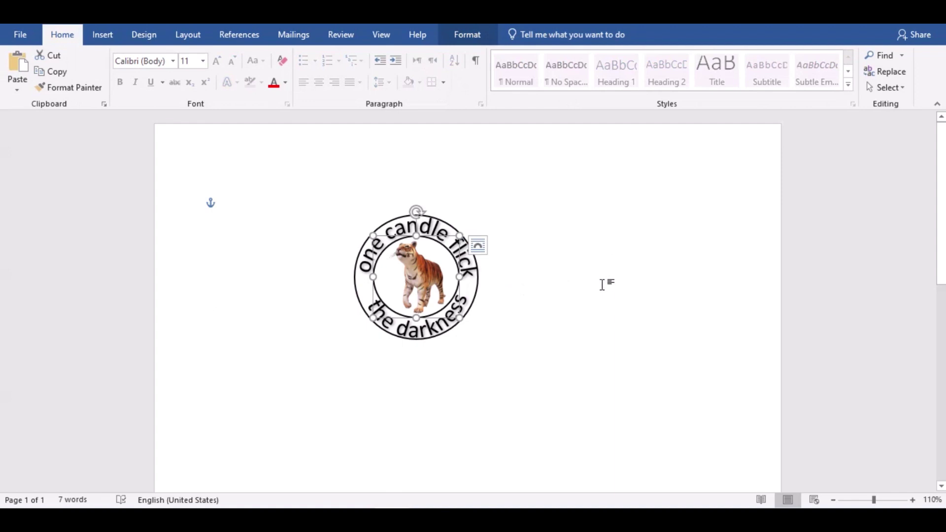
{"action": "left_click", "coordinate": [598, 286]}
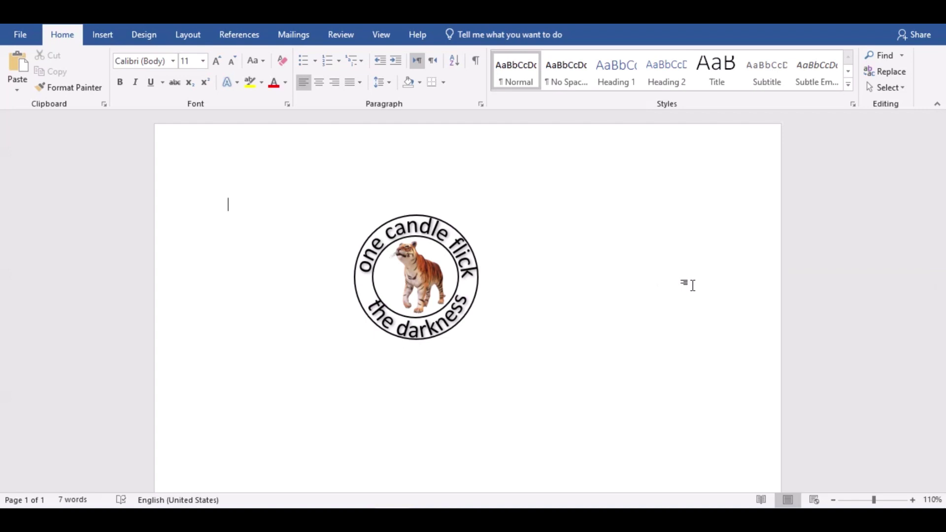
{"action": "key", "text": "ctrl+v"}
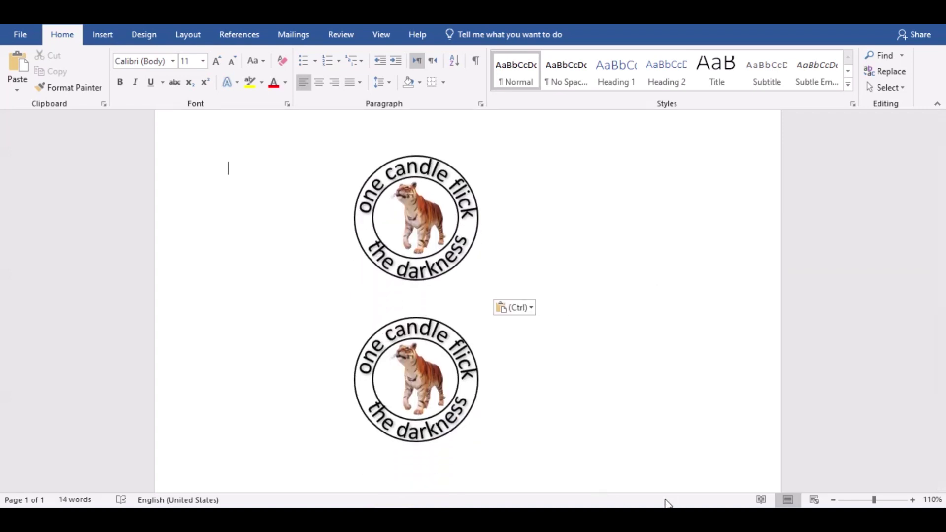